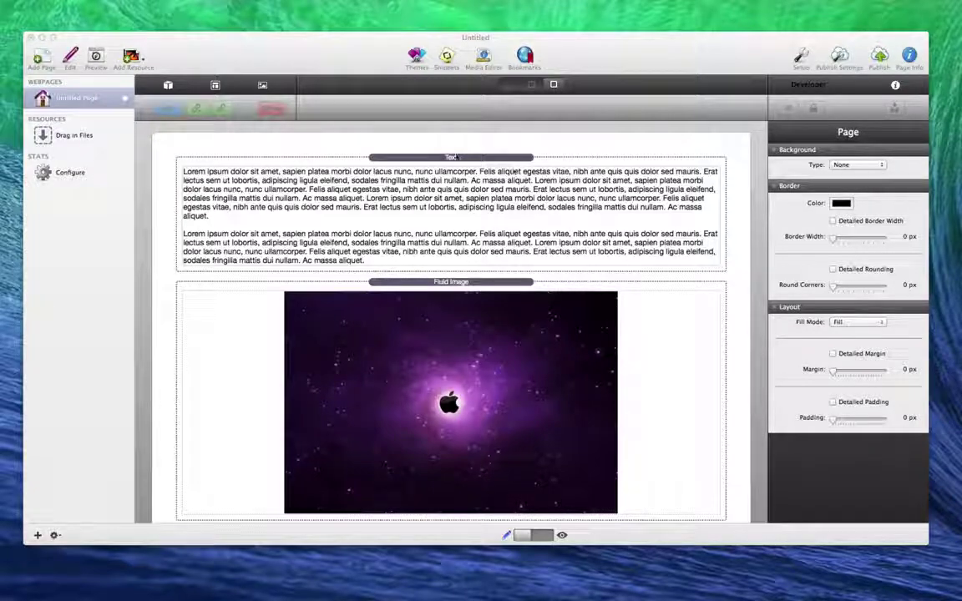
# - Add a Peek-A-Boo stack between the large Fluid Image and the text block beneath it
pyautogui.scroll(-5, 341, 230)
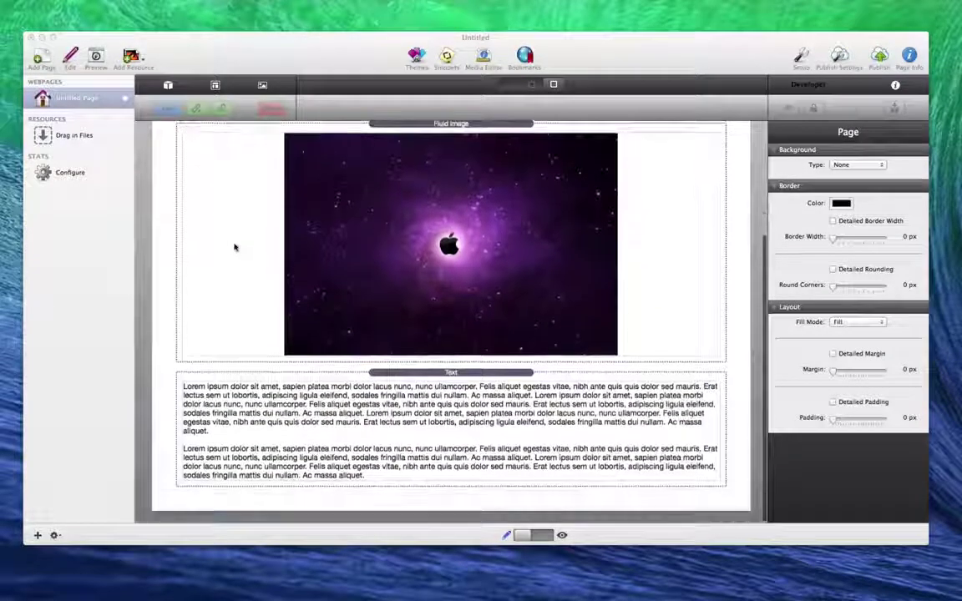
pyautogui.scroll(3, 234, 251)
pyautogui.scroll(3, 233, 251)
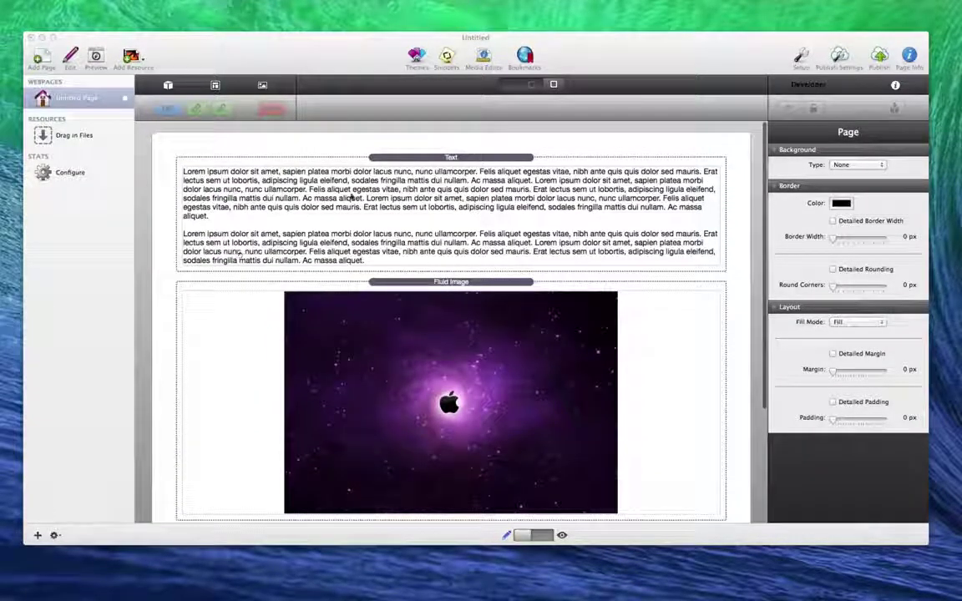
pyautogui.scroll(-5, 352, 197)
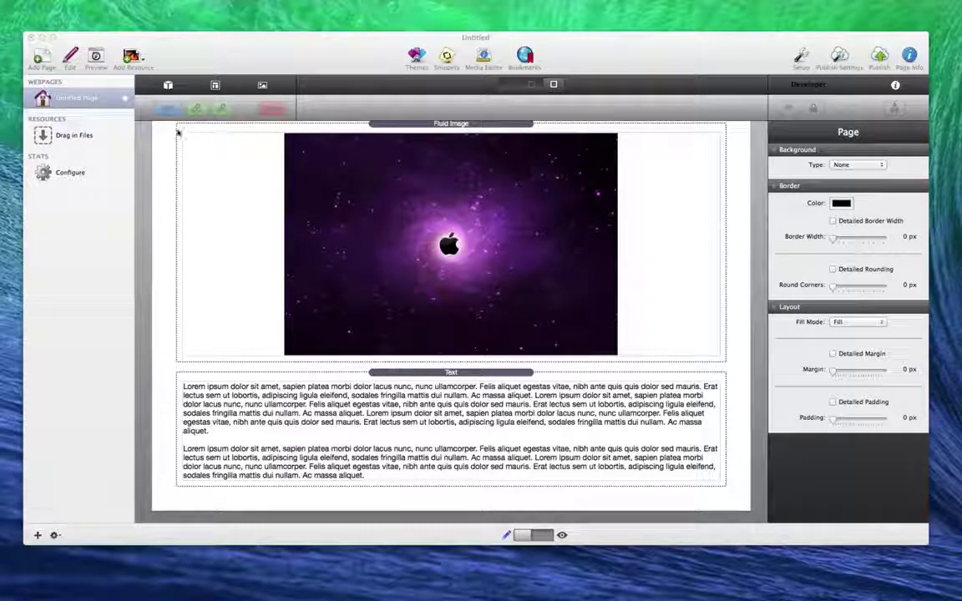
pyautogui.click(168, 85)
pyautogui.scroll(-10, 165, 357)
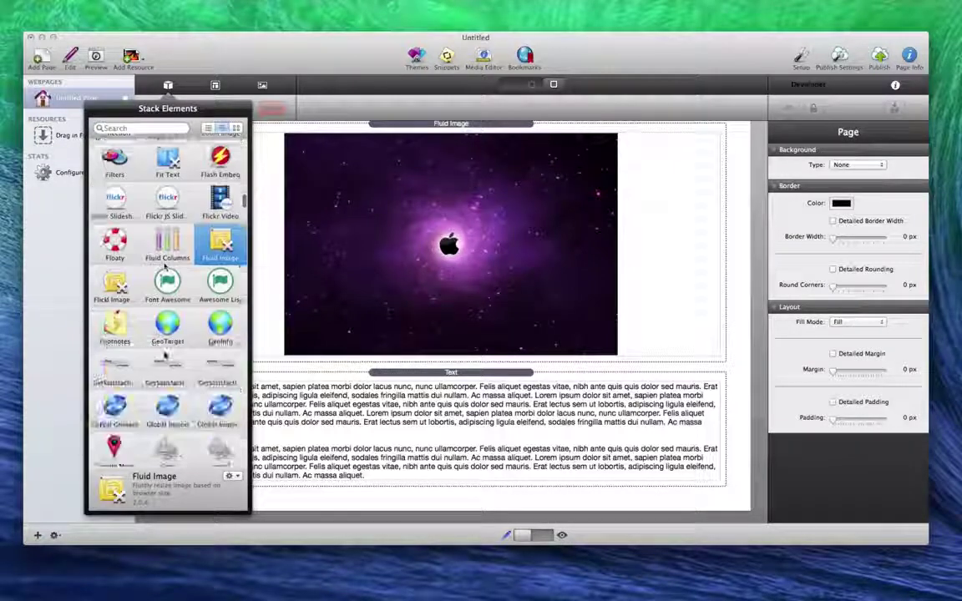
pyautogui.scroll(-6, 165, 356)
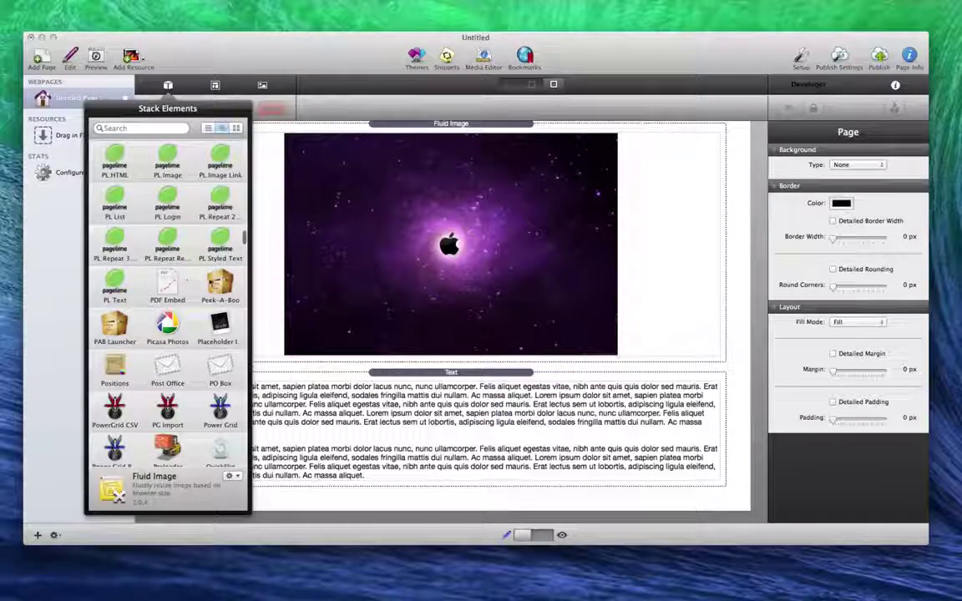
pyautogui.moveTo(220, 284); pyautogui.dragTo(326, 368)
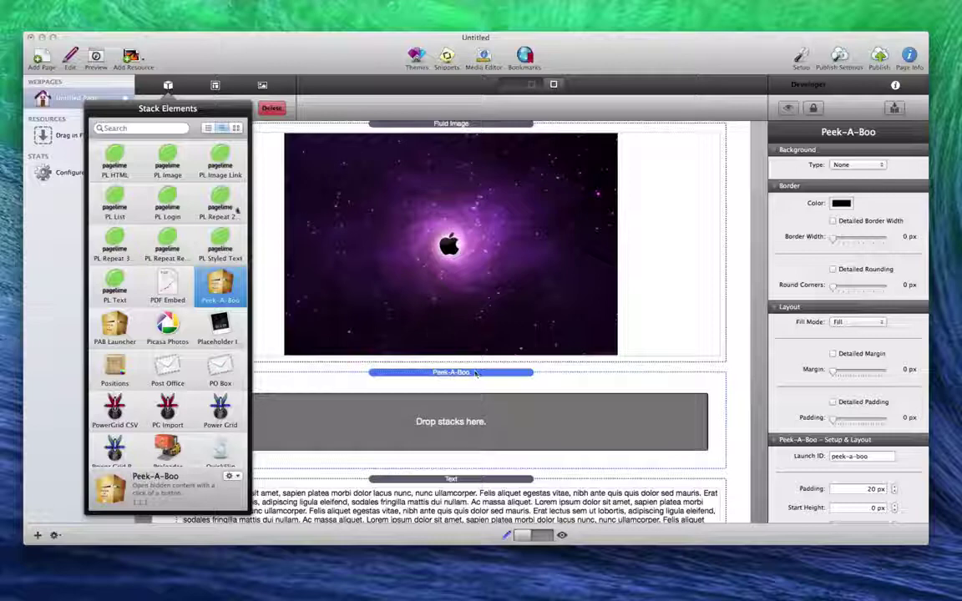
# - Place a Resp 2 Column stack inside the empty Peek-A-Boo stack
pyautogui.click(282, 205)
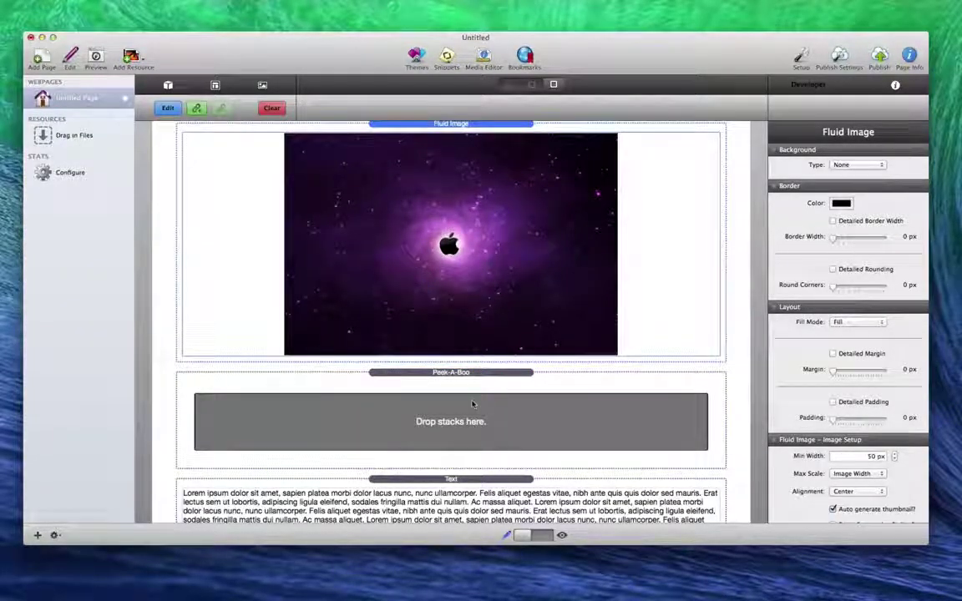
pyautogui.click(169, 85)
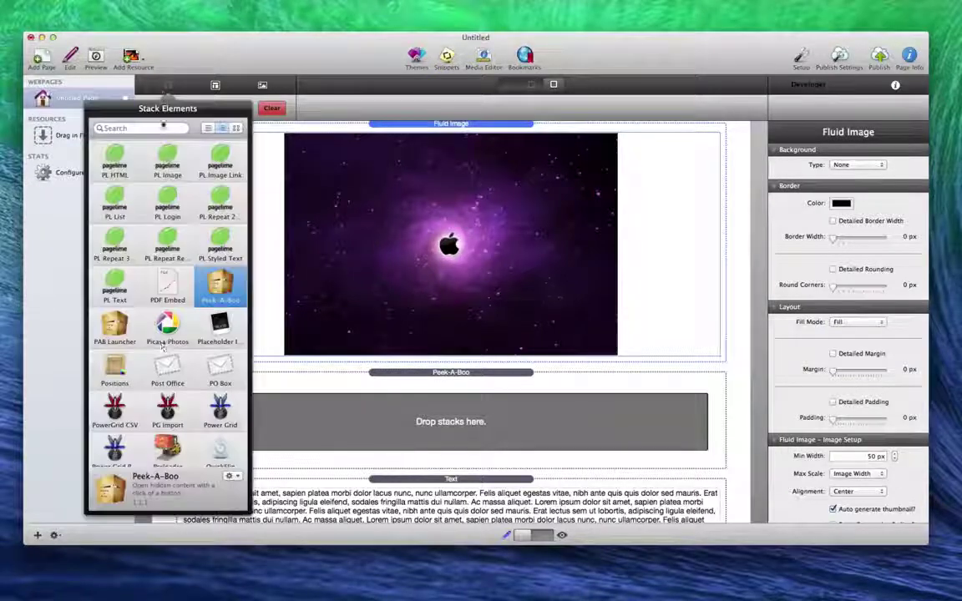
pyautogui.scroll(-4, 162, 354)
pyautogui.scroll(-5, 165, 368)
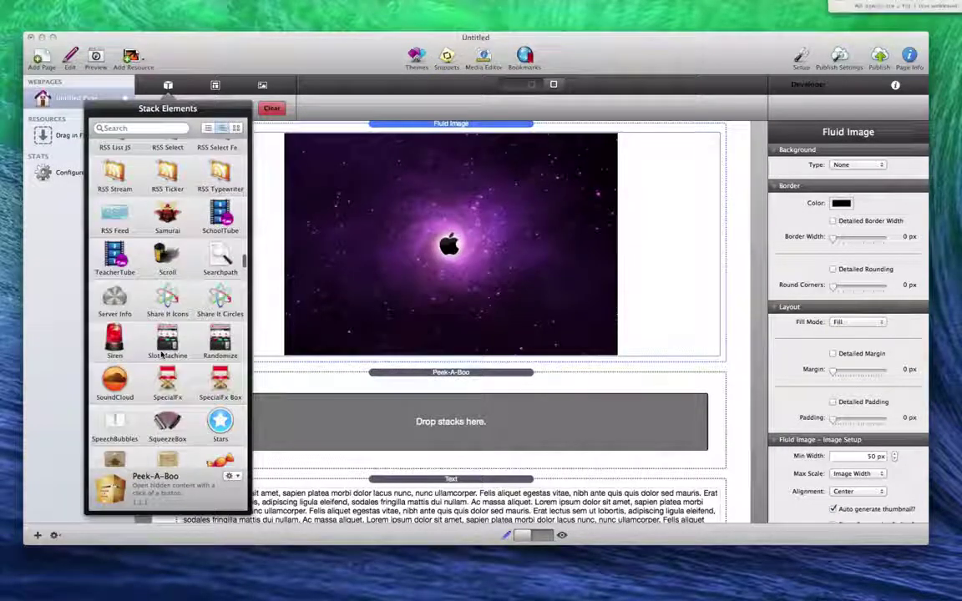
pyautogui.moveTo(168, 221); pyautogui.dragTo(359, 429)
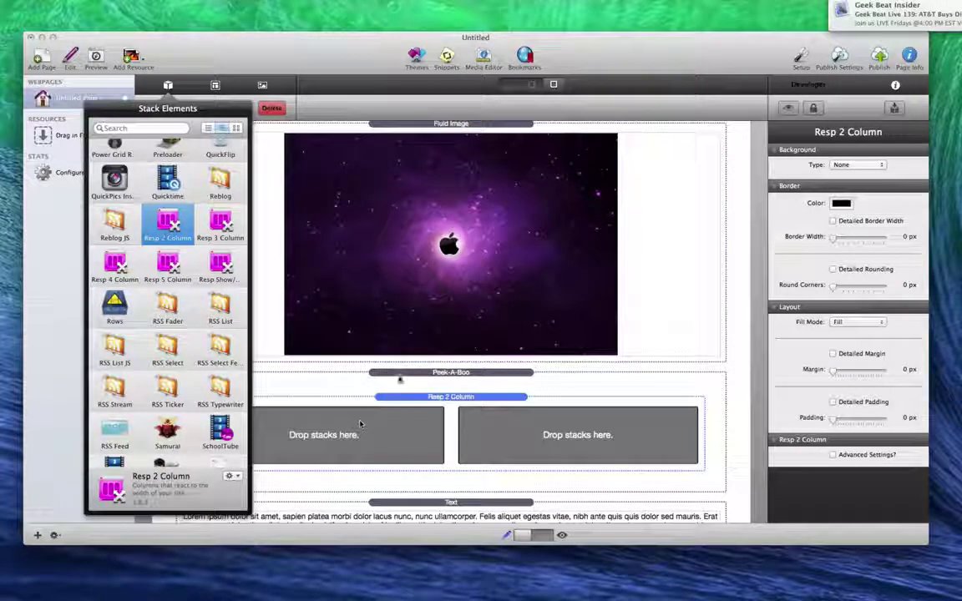
# - Copy the Fluid Image into the second column and the text block into the first column of the Resp 2 Column stack
pyautogui.moveTo(362, 359); pyautogui.dragTo(472, 426)
pyautogui.scroll(-5, 391, 444)
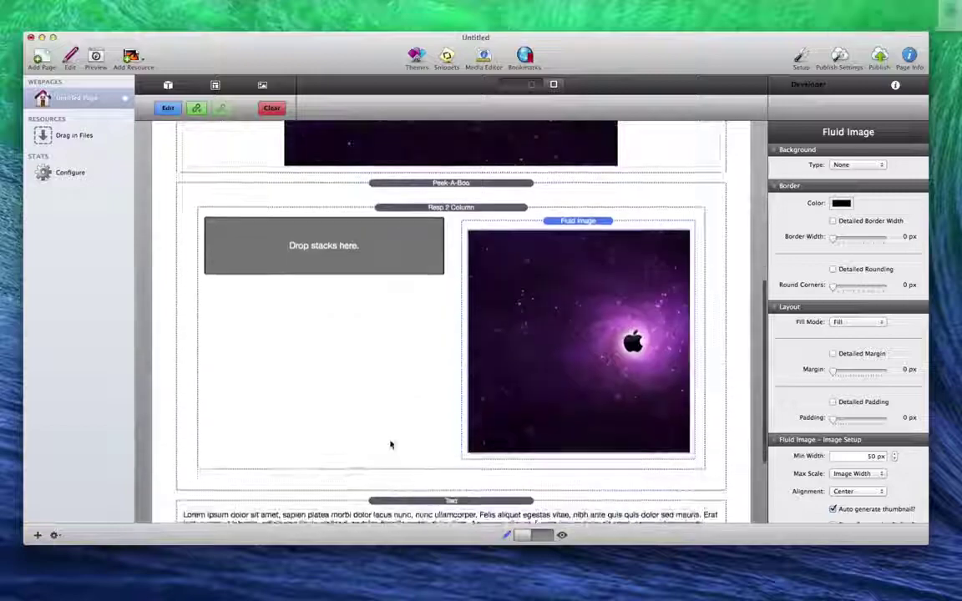
pyautogui.moveTo(356, 460); pyautogui.dragTo(343, 215)
# - Review the page layout, preview how the page renders around the Peek-A-Boo stack, and return to editing
pyautogui.scroll(5, 351, 217)
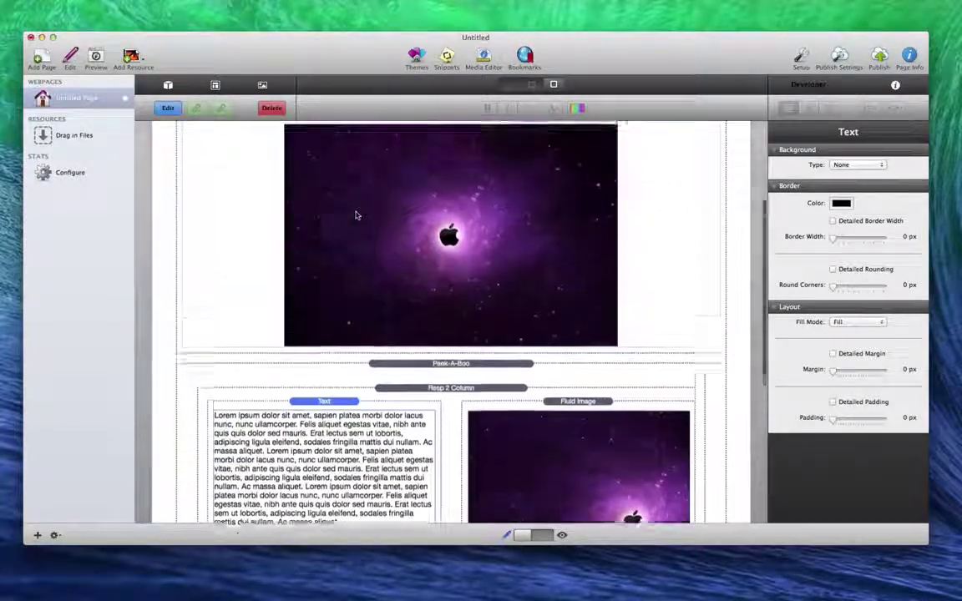
pyautogui.scroll(-6, 357, 215)
pyautogui.scroll(7, 356, 215)
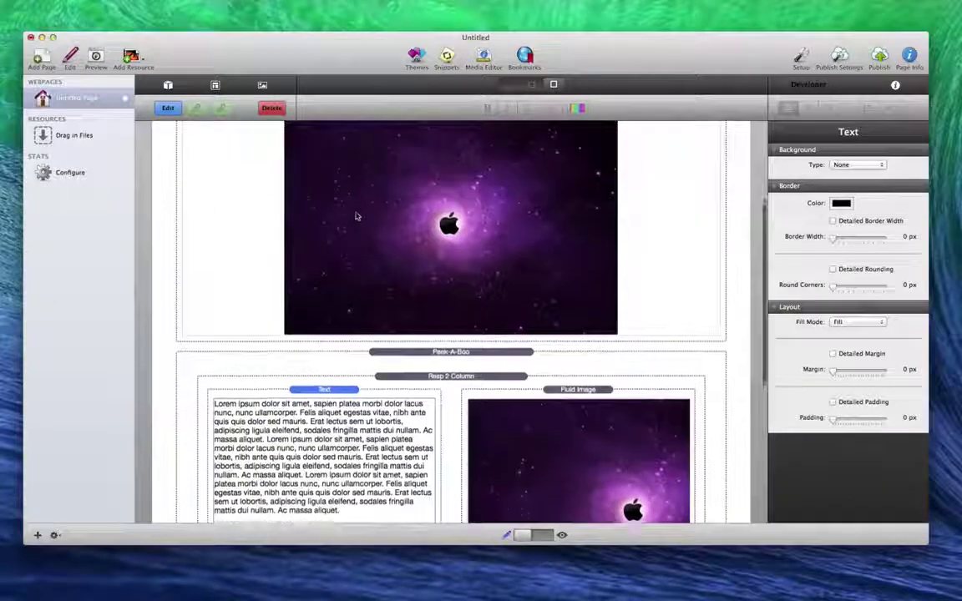
pyautogui.scroll(3, 357, 217)
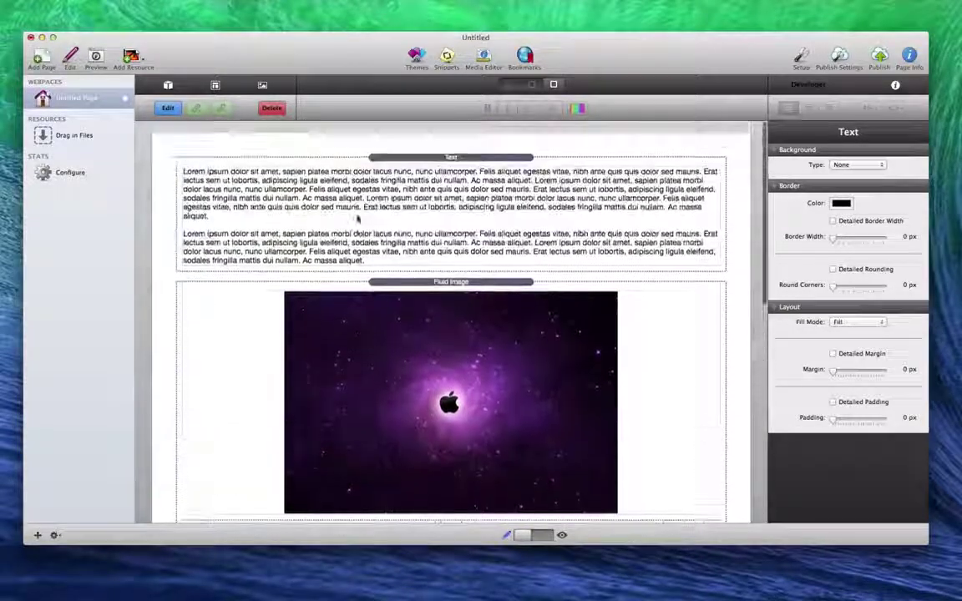
pyautogui.scroll(-2, 357, 219)
pyautogui.scroll(-8, 357, 220)
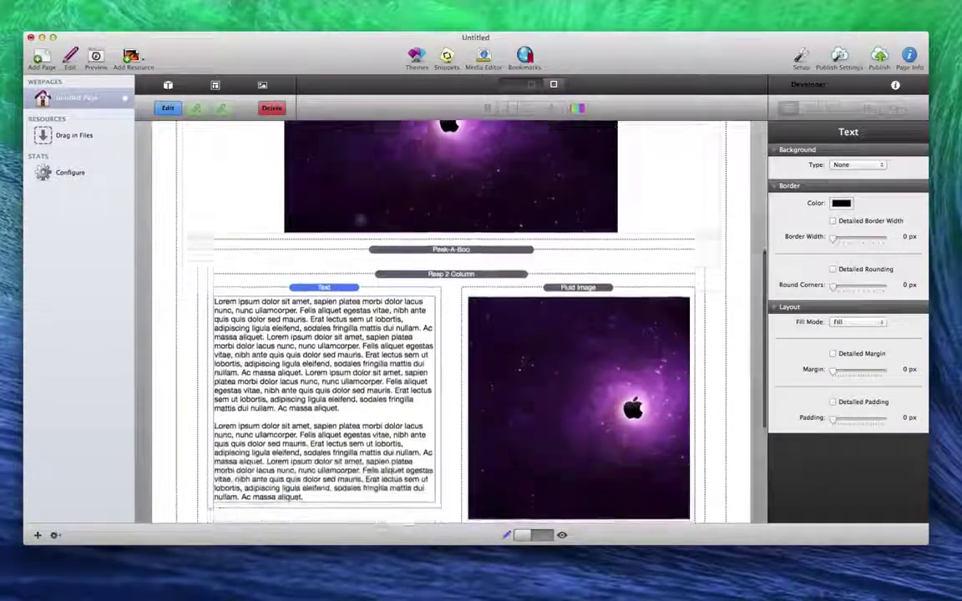
pyautogui.press('super+r')
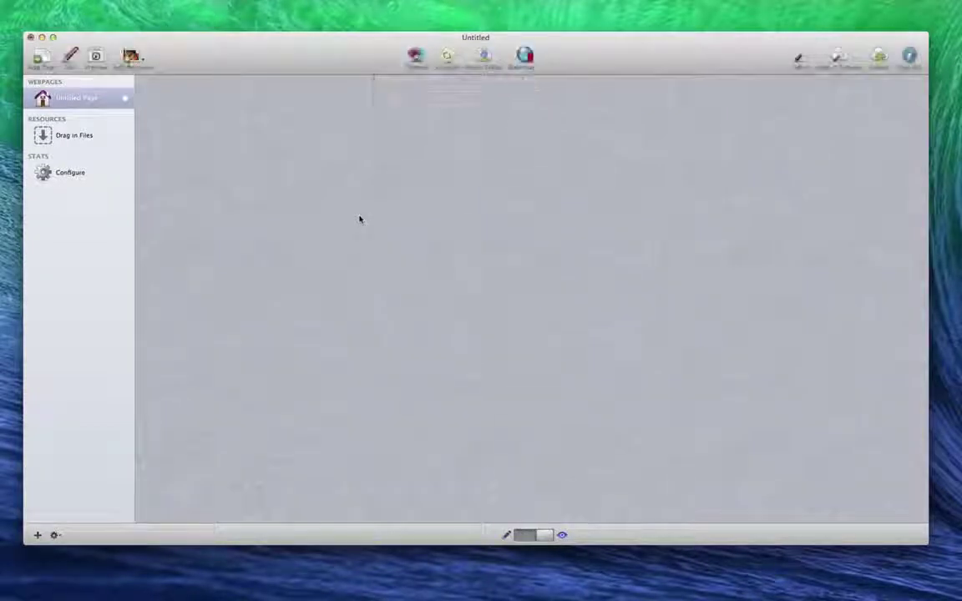
pyautogui.scroll(-6, 380, 223)
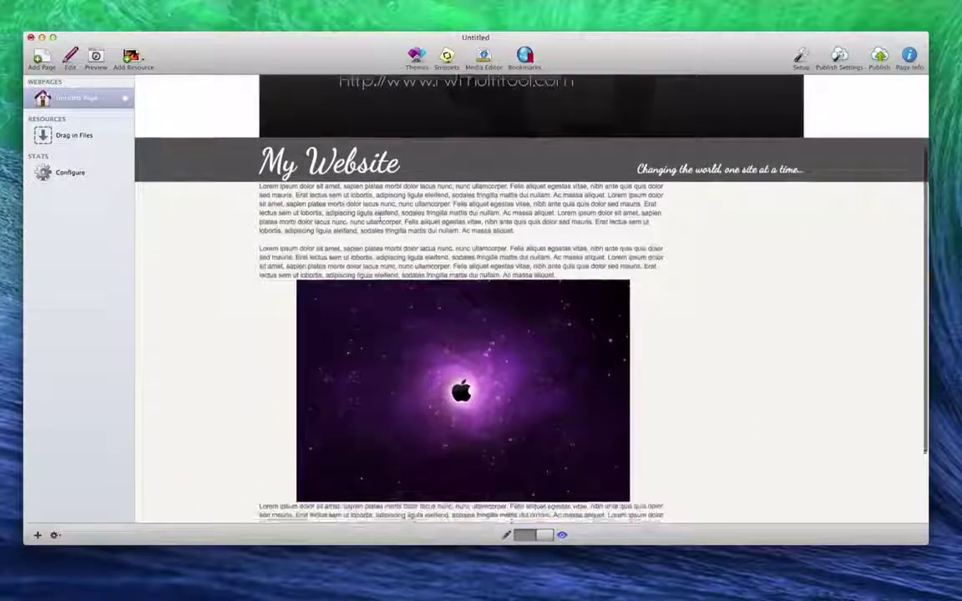
pyautogui.scroll(4, 380, 226)
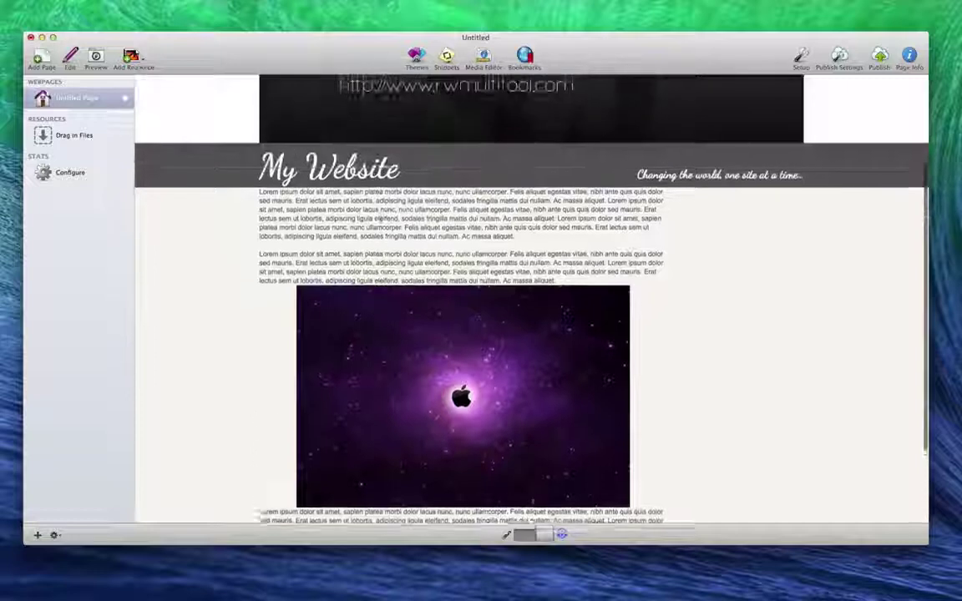
pyautogui.scroll(-1, 349, 257)
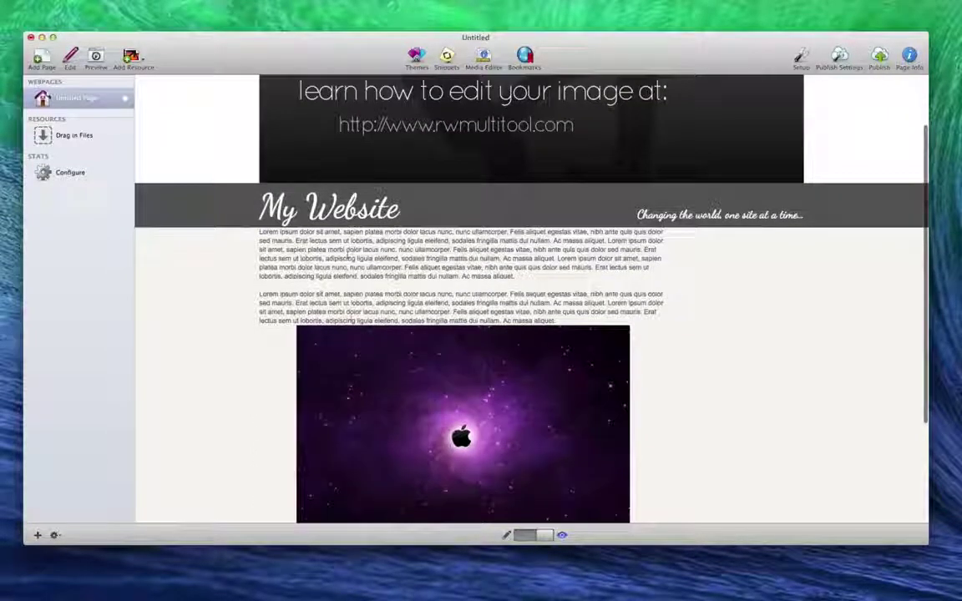
pyautogui.scroll(-4, 378, 373)
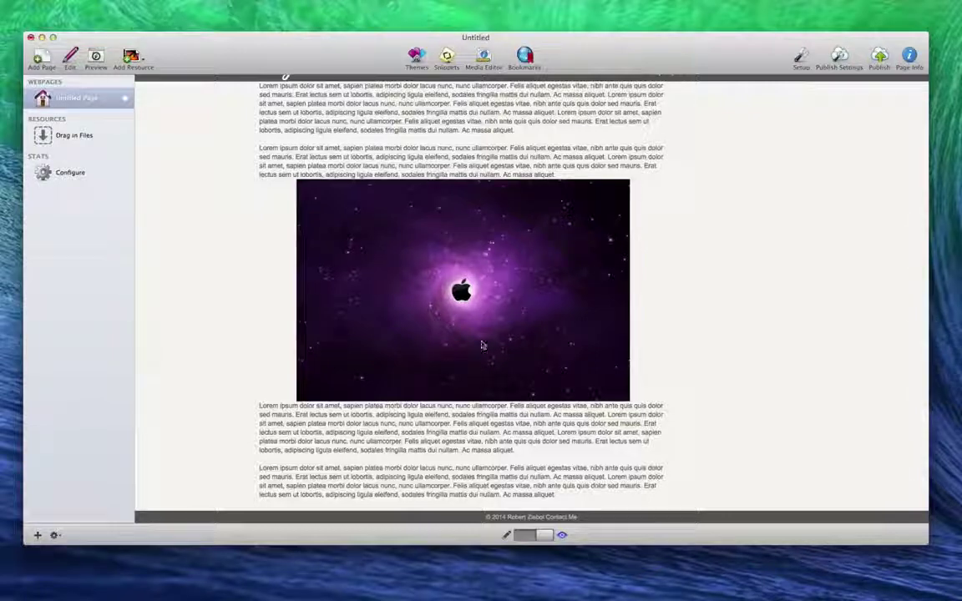
pyautogui.press('super+shift+p')
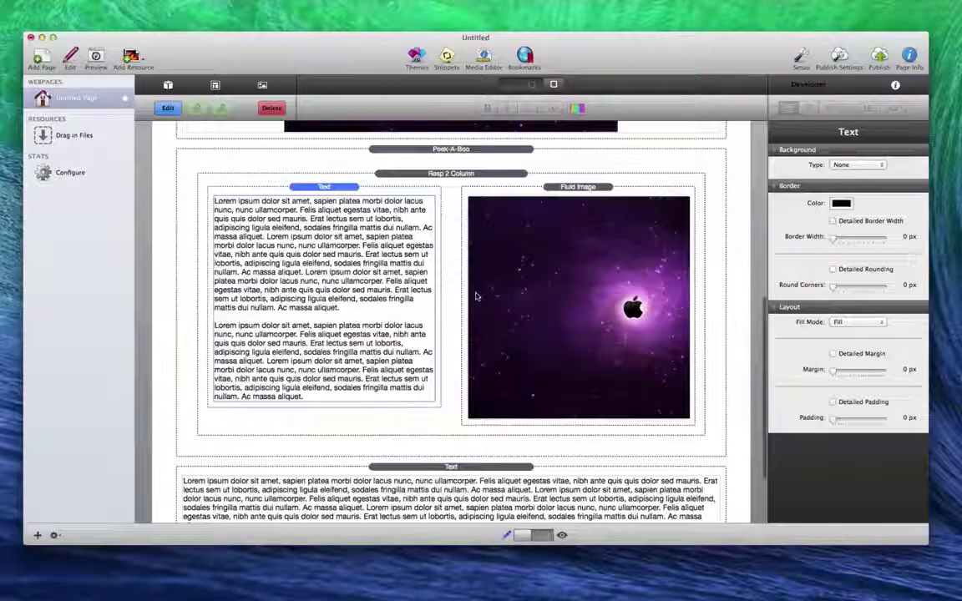
# - Add a PAB Launcher stack directly above the Peek-A-Boo stack
pyautogui.click(168, 85)
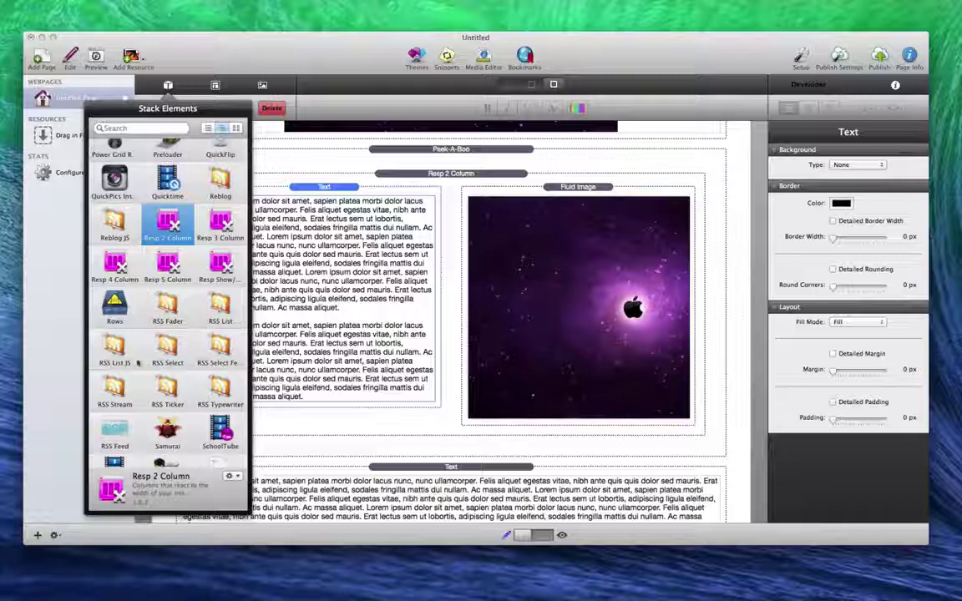
pyautogui.scroll(10, 159, 388)
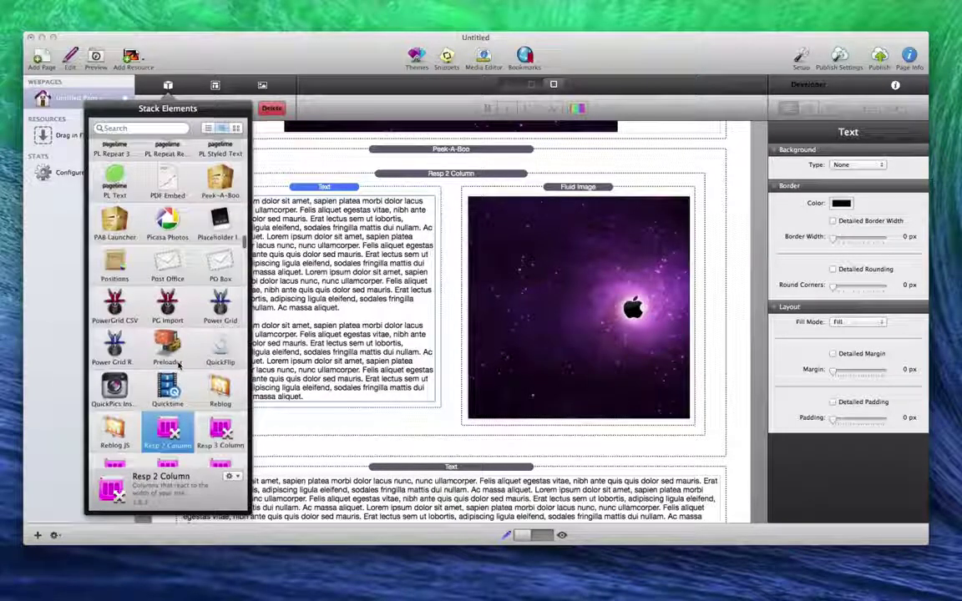
pyautogui.moveTo(114, 243); pyautogui.dragTo(361, 182)
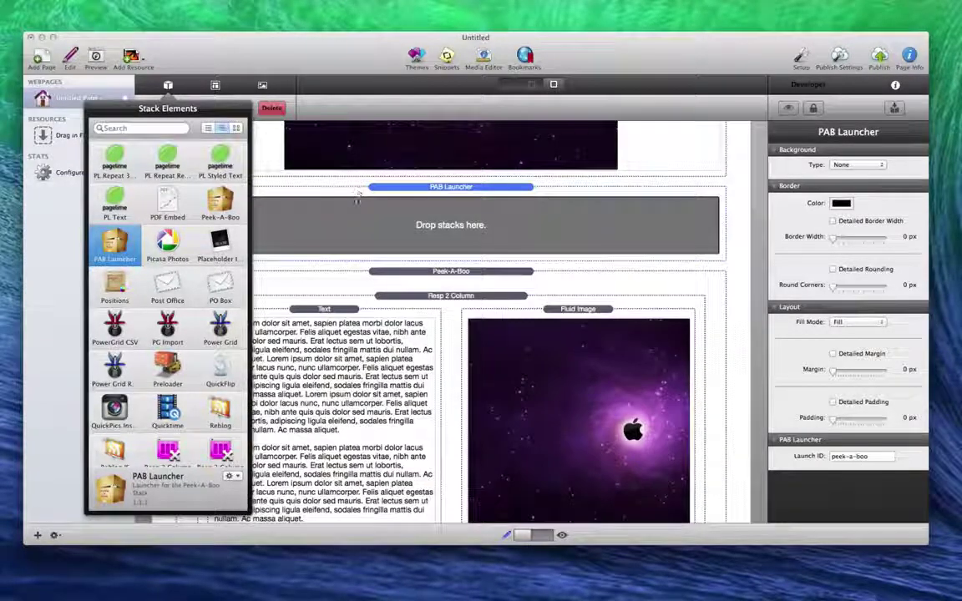
# - Place a Button stack from the Content group inside the PAB Launcher
pyautogui.scroll(10, 195, 367)
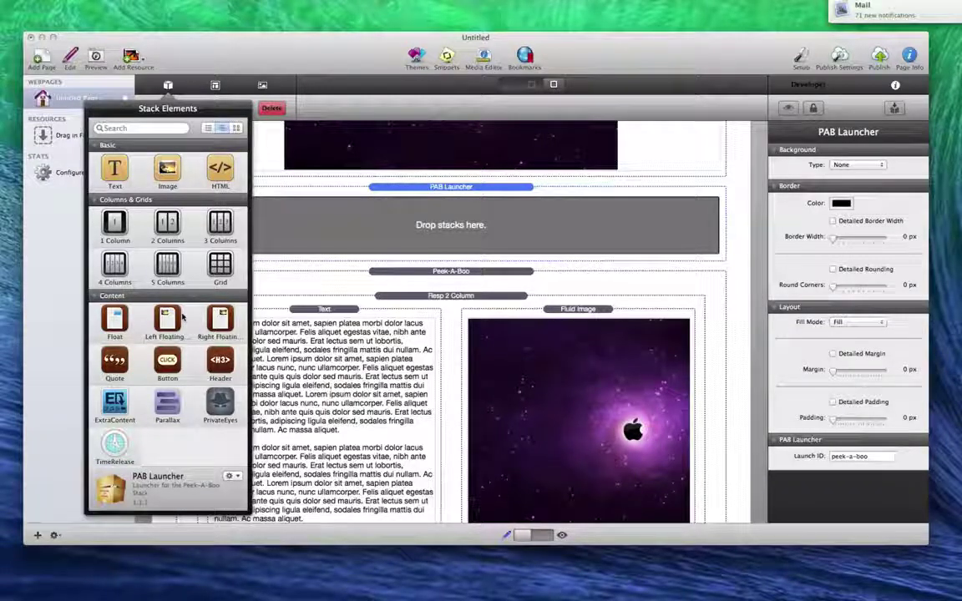
pyautogui.scroll(-5, 171, 360)
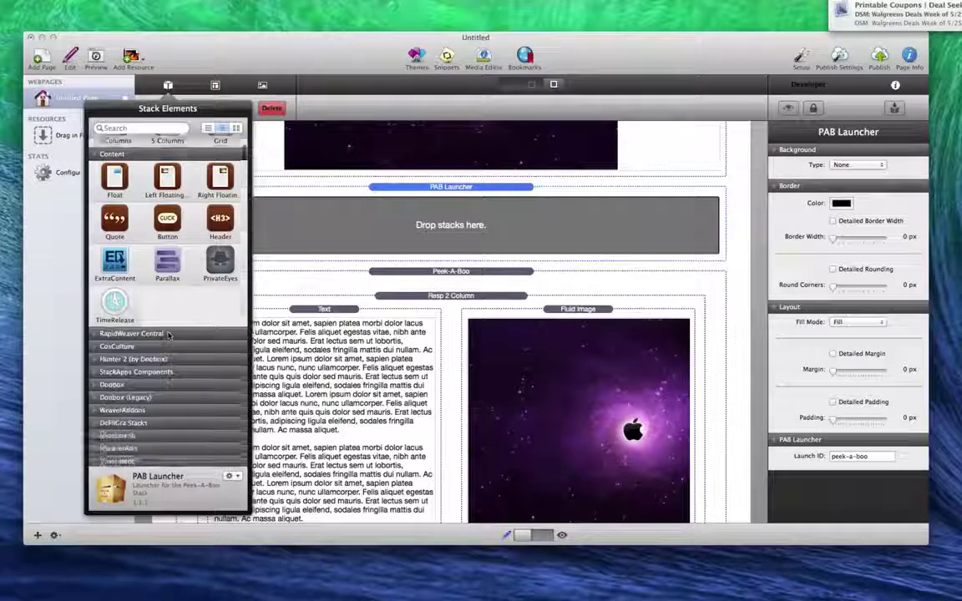
pyautogui.scroll(5, 169, 364)
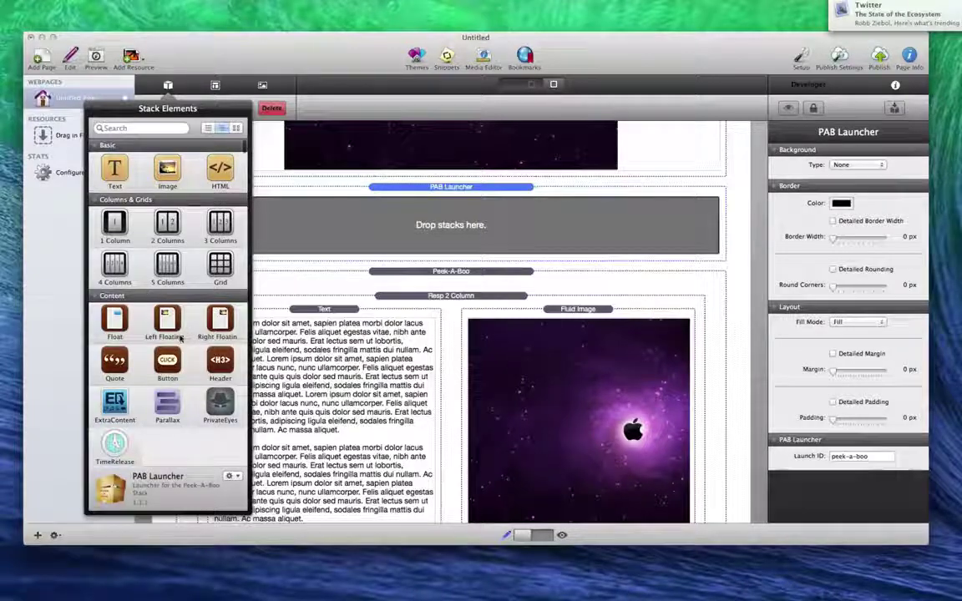
pyautogui.moveTo(167, 363); pyautogui.dragTo(288, 230)
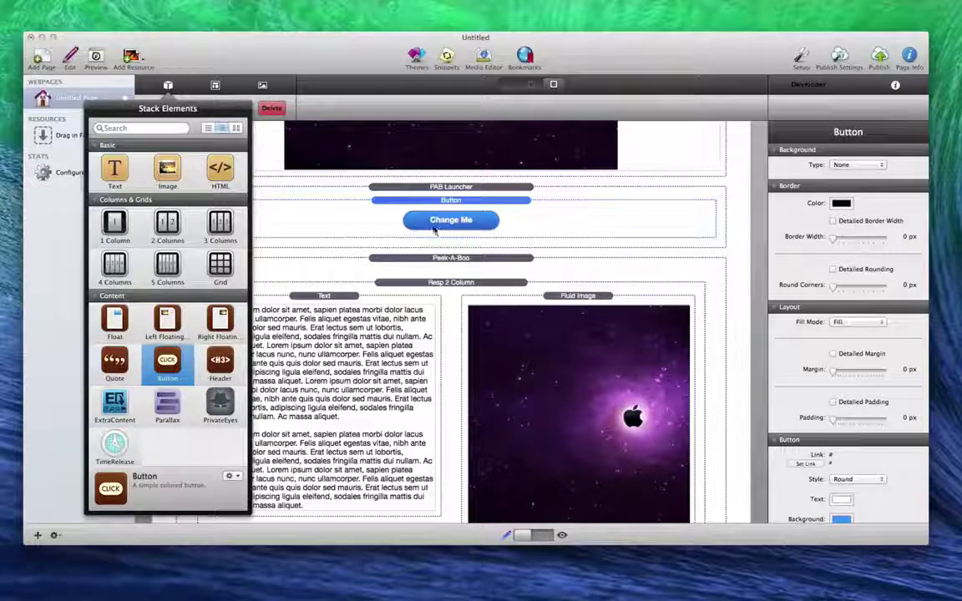
# - Change the button's label to "Open Sesame" and finish editing it
pyautogui.click(438, 225)
pyautogui.doubleClick(443, 219)
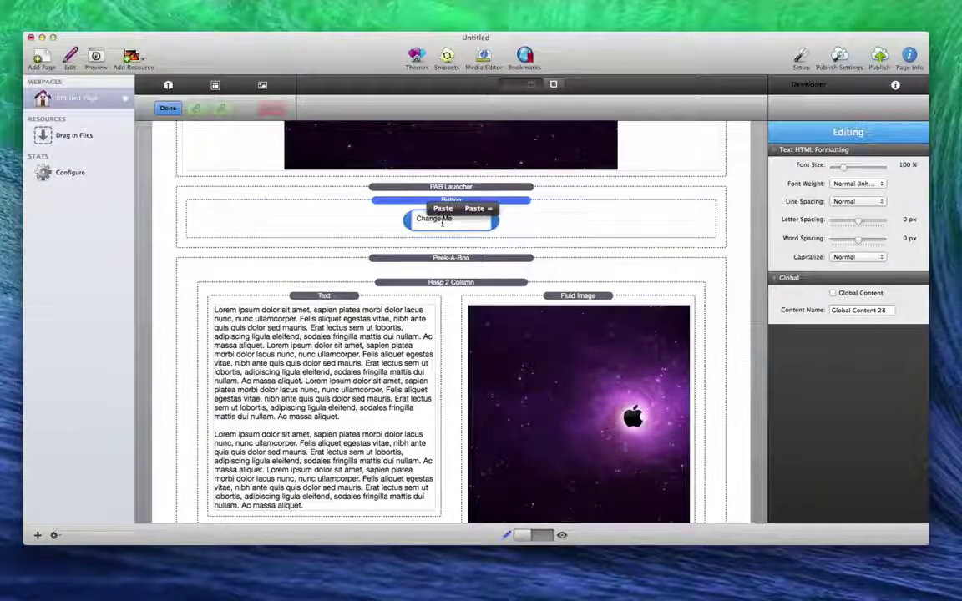
pyautogui.write('Open')
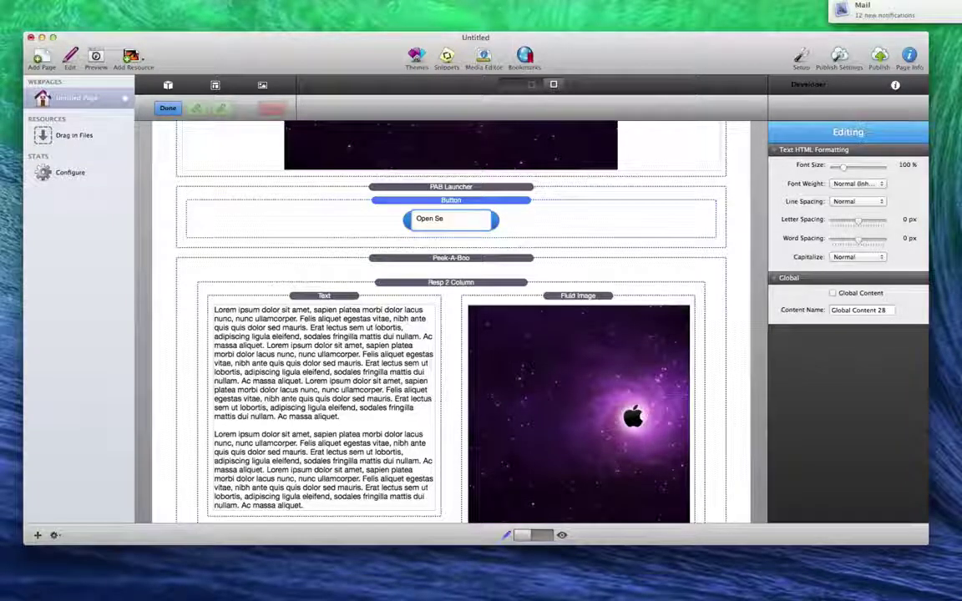
pyautogui.write(' Sesame')
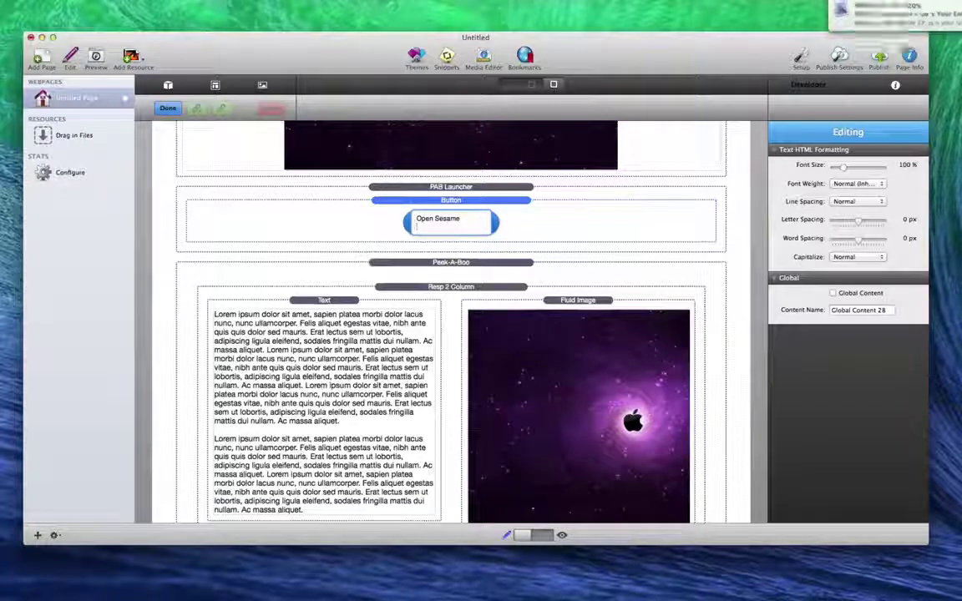
pyautogui.click(532, 212)
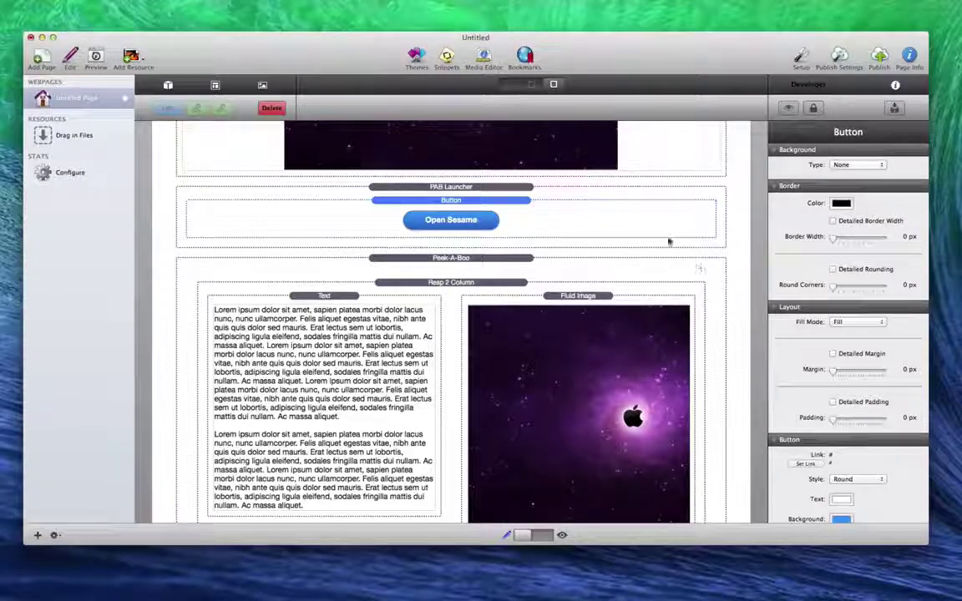
# - Compare the Launch ID settings of the PAB Launcher and the Peek-A-Boo stack
pyautogui.click(635, 242)
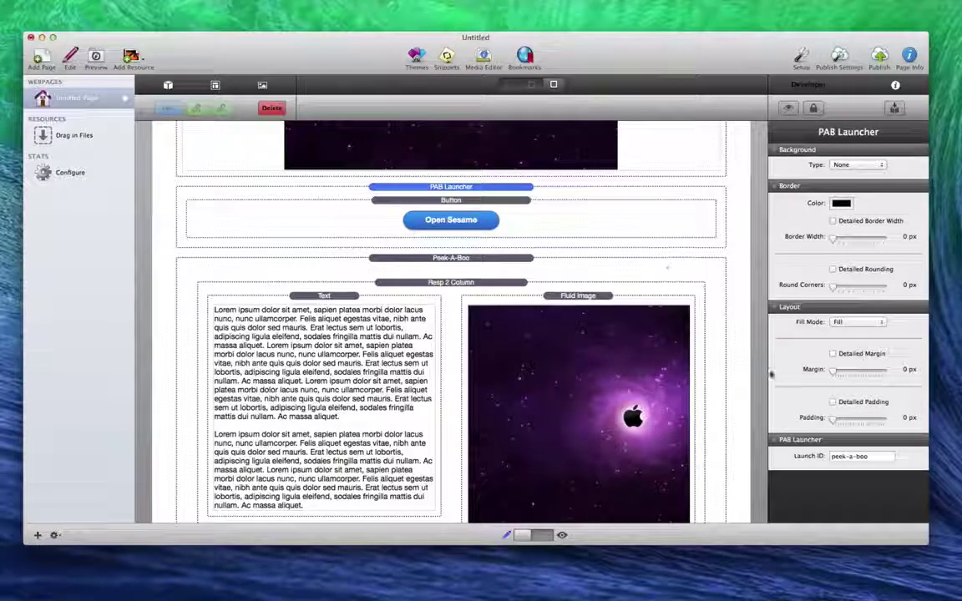
pyautogui.click(489, 258)
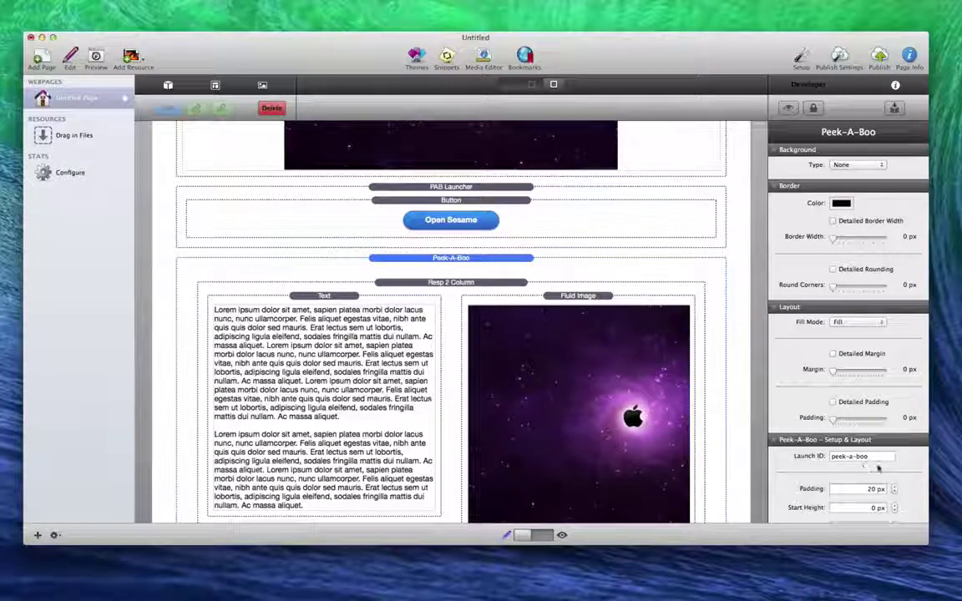
pyautogui.click(524, 189)
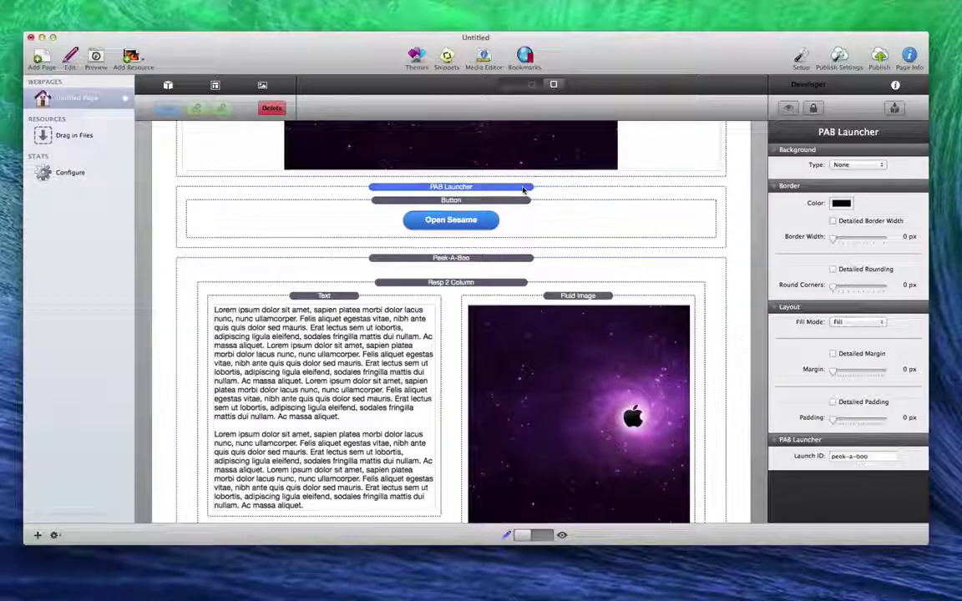
# - Preview the page and use the Open Sesame button to reveal the hidden two-column content
pyautogui.scroll(-1, 510, 361)
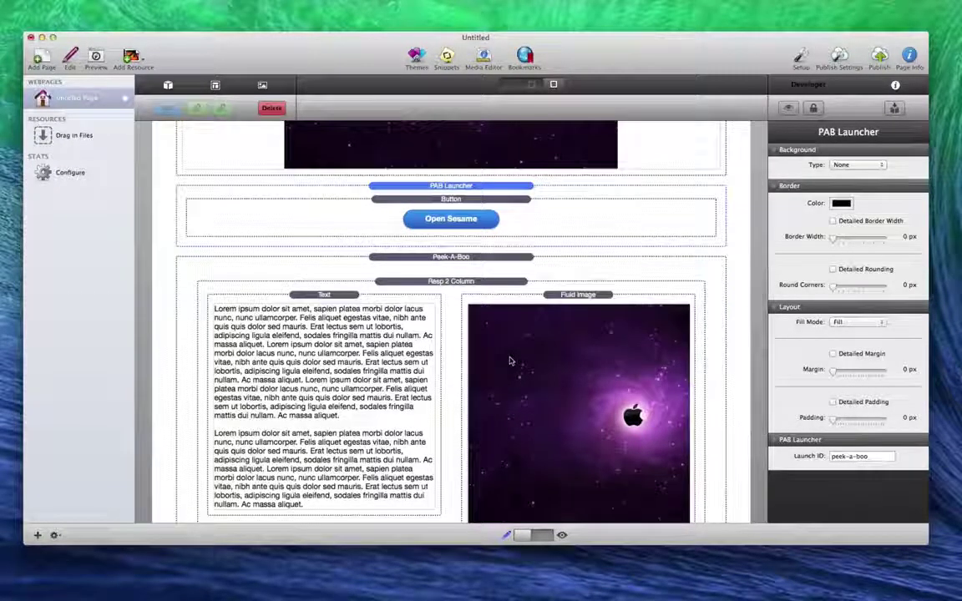
pyautogui.press('super+r')
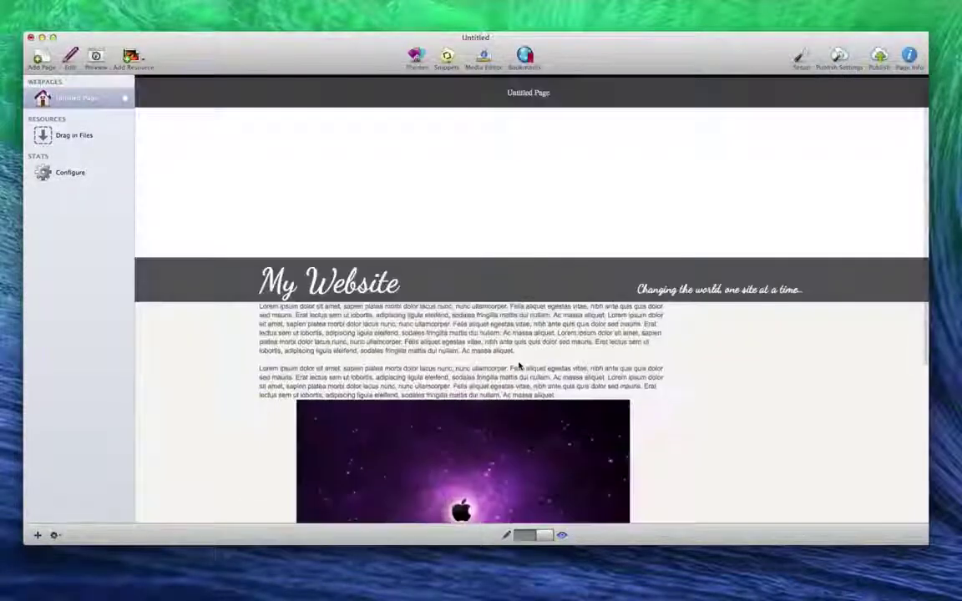
pyautogui.scroll(-5, 519, 366)
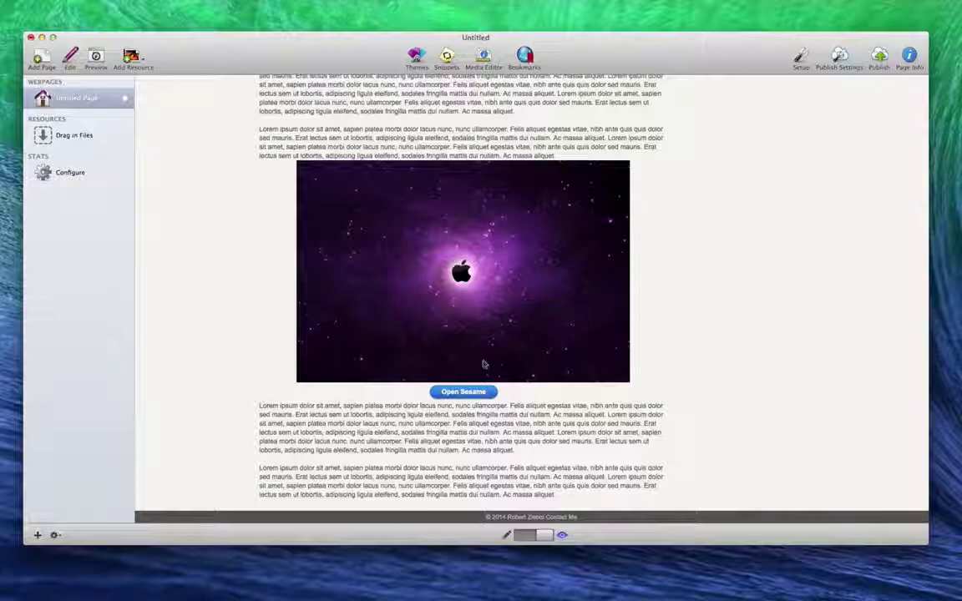
pyautogui.click(471, 392)
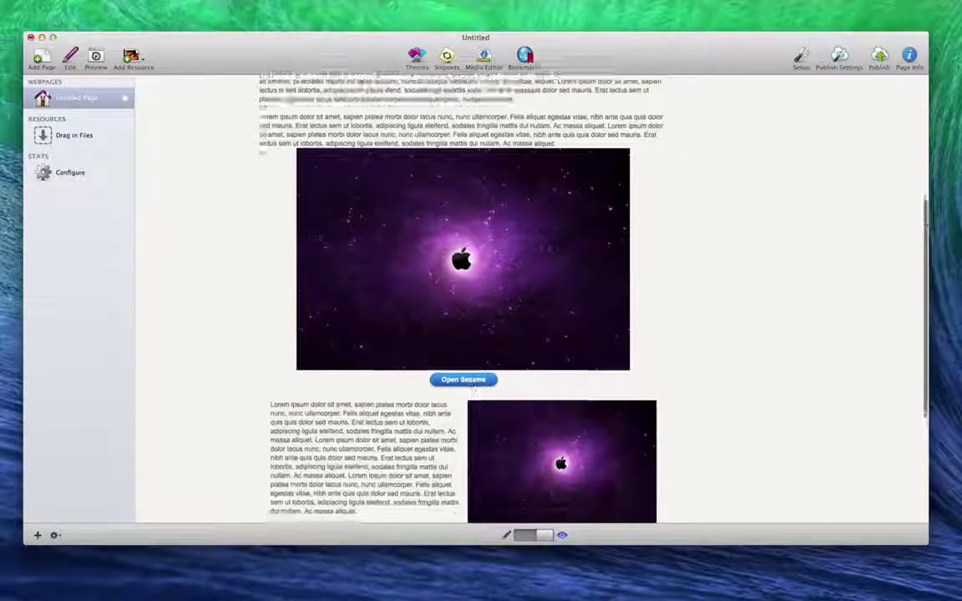
pyautogui.scroll(-4, 472, 401)
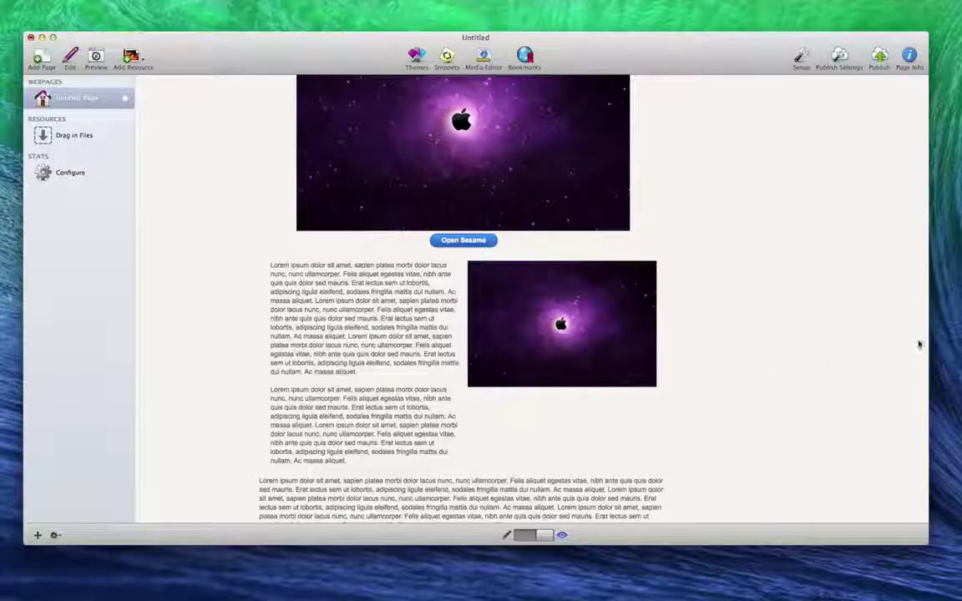
# - Narrow the window slightly and toggle the hidden content closed, open and closed again with the Open Sesame button
pyautogui.moveTo(929, 341); pyautogui.dragTo(890, 351)
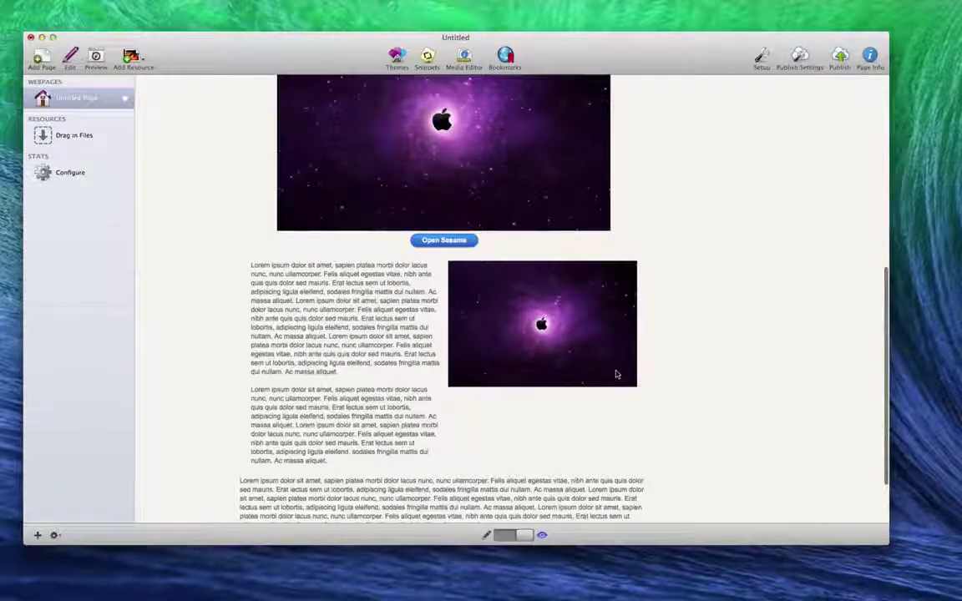
pyautogui.click(462, 243)
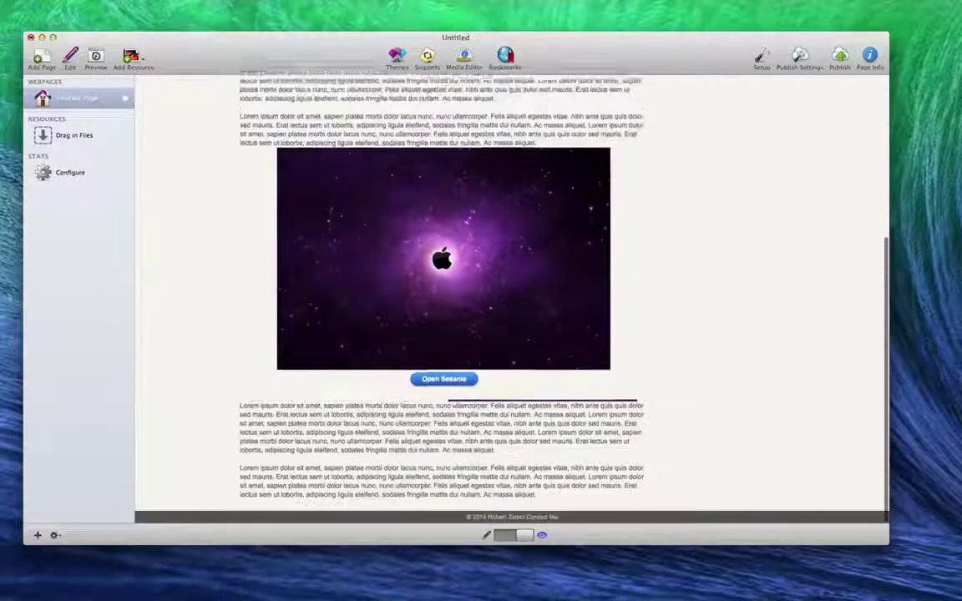
pyautogui.click(456, 389)
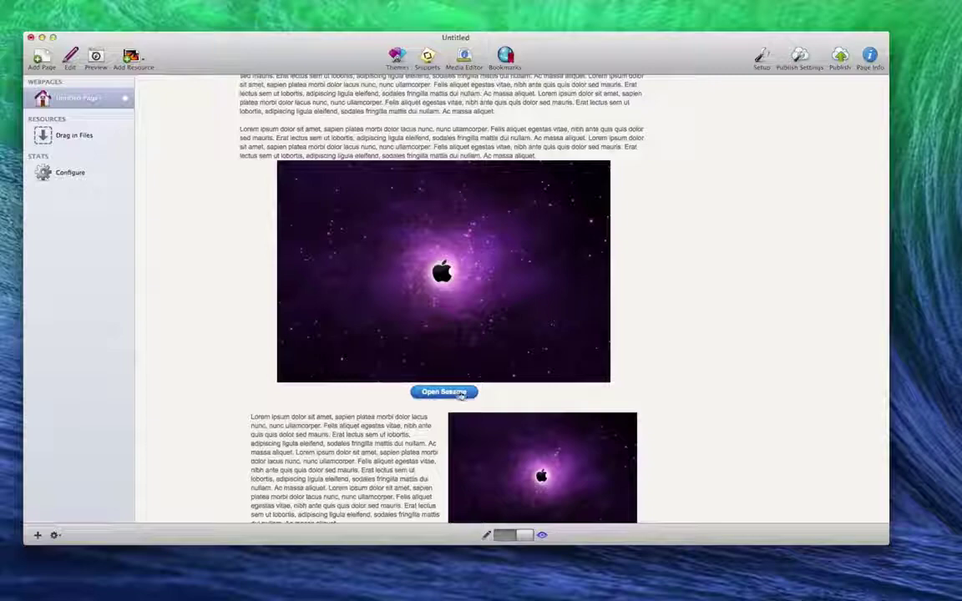
pyautogui.scroll(-5, 459, 392)
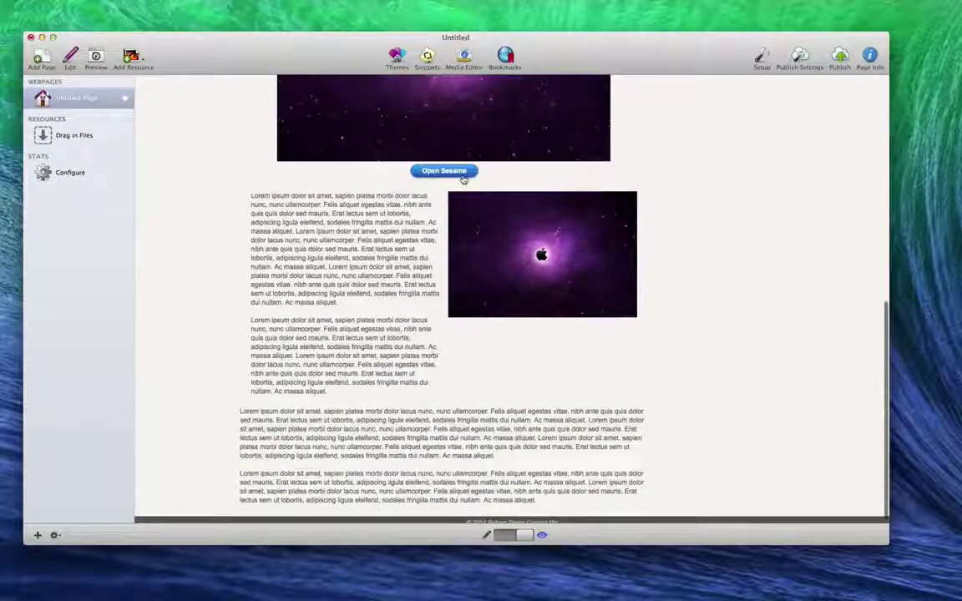
pyautogui.click(462, 176)
pyautogui.scroll(-4, 480, 272)
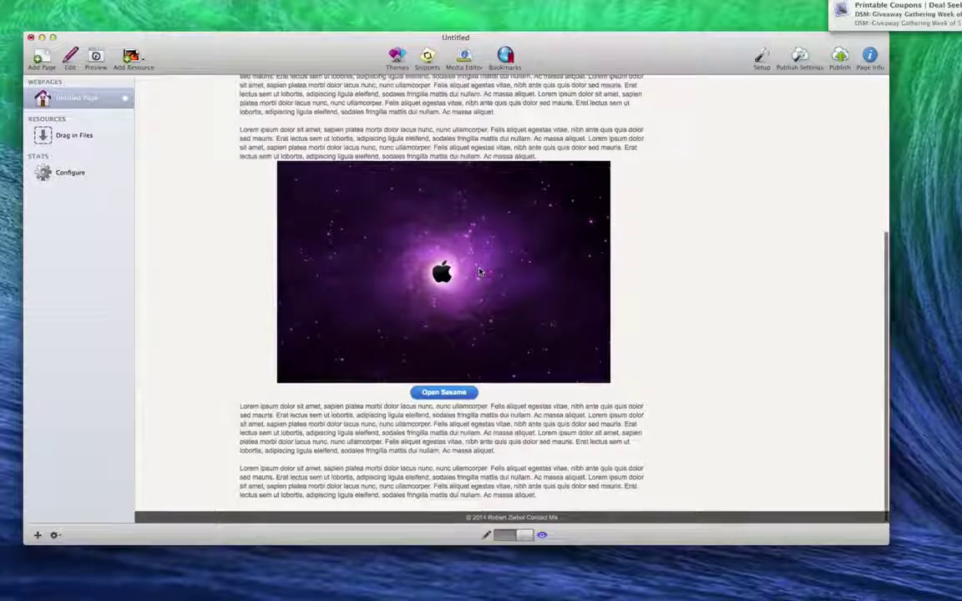
# - Return to editing, move the Open Sesame button out above the PAB Launcher, and delete the emptied launcher stack
pyautogui.press('super+shift+p')
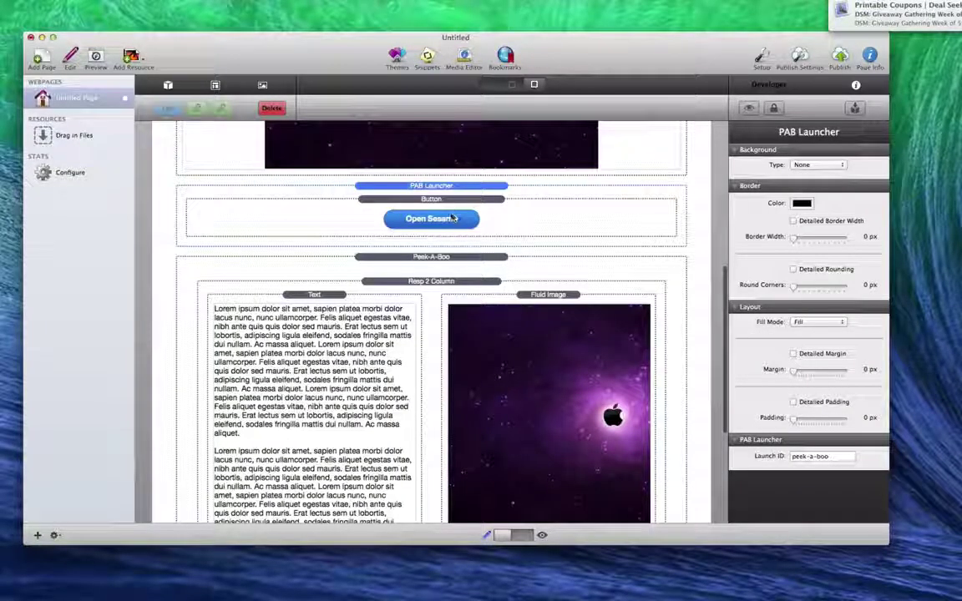
pyautogui.moveTo(452, 218); pyautogui.dragTo(447, 190)
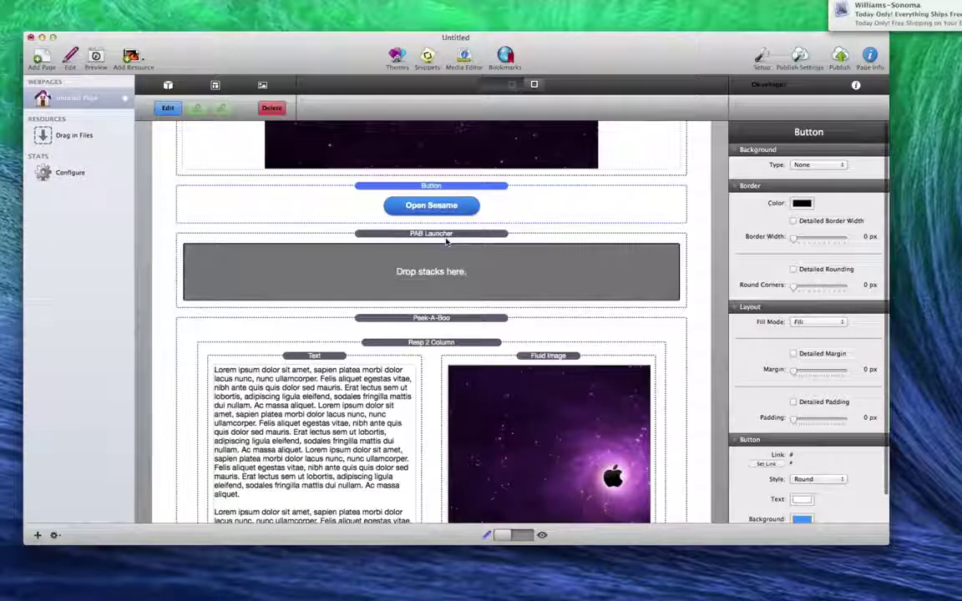
pyautogui.click(446, 237)
pyautogui.press('Delete')
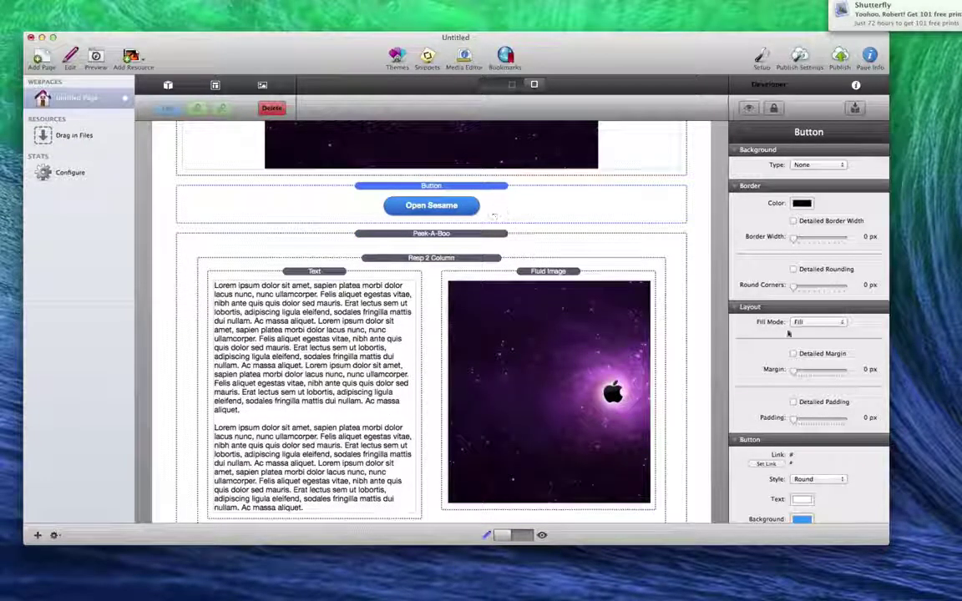
# - Open the Open Sesame button's link settings and set its URL to javascript:void(0)
pyautogui.click(767, 463)
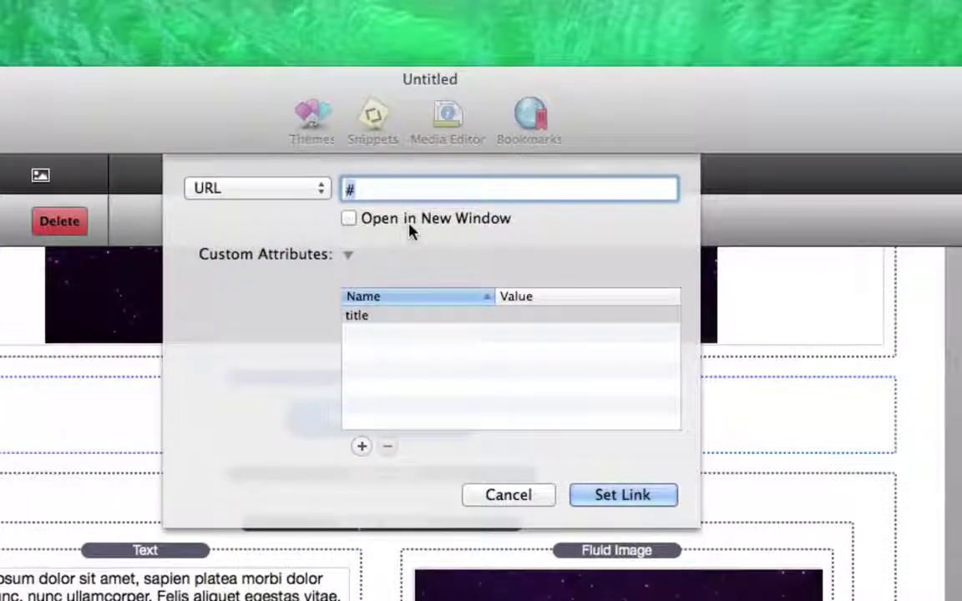
pyautogui.write('javascript:')
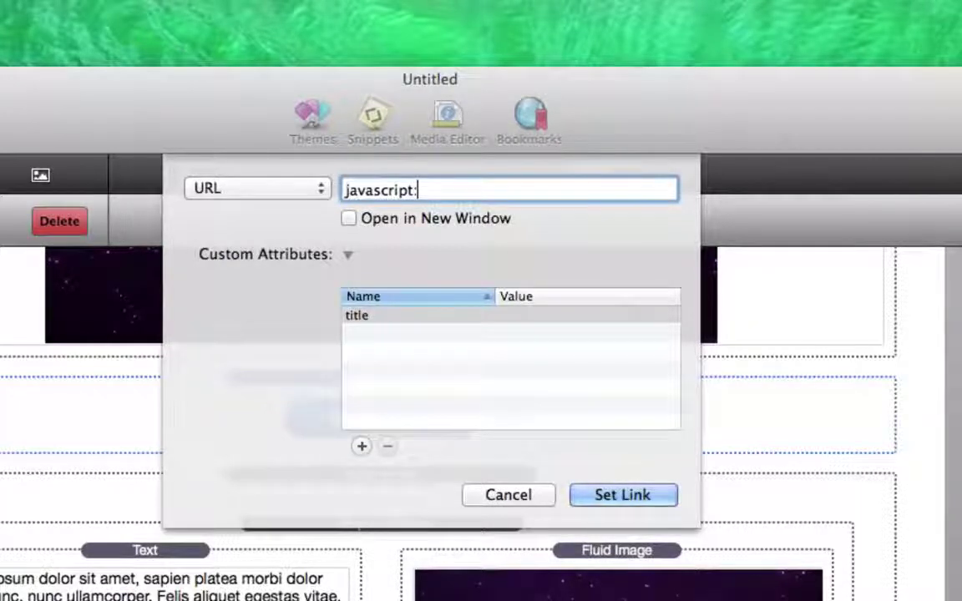
pyautogui.write('(0')
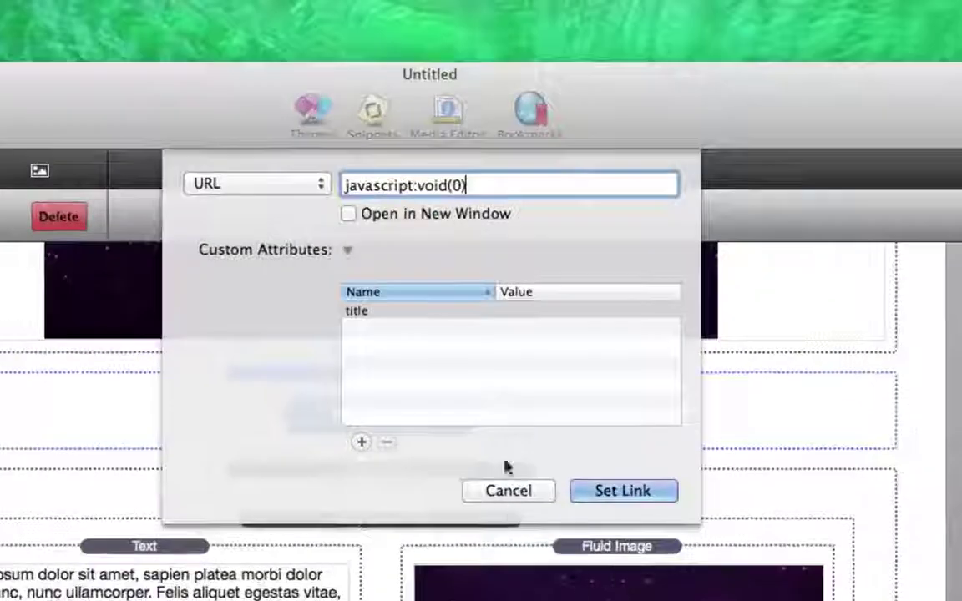
# - Add a custom attribute named class with the value peek-a-boo to the button's link
pyautogui.click(362, 441)
pyautogui.write('class')
pyautogui.press('Tab')
pyautogui.write('peek')
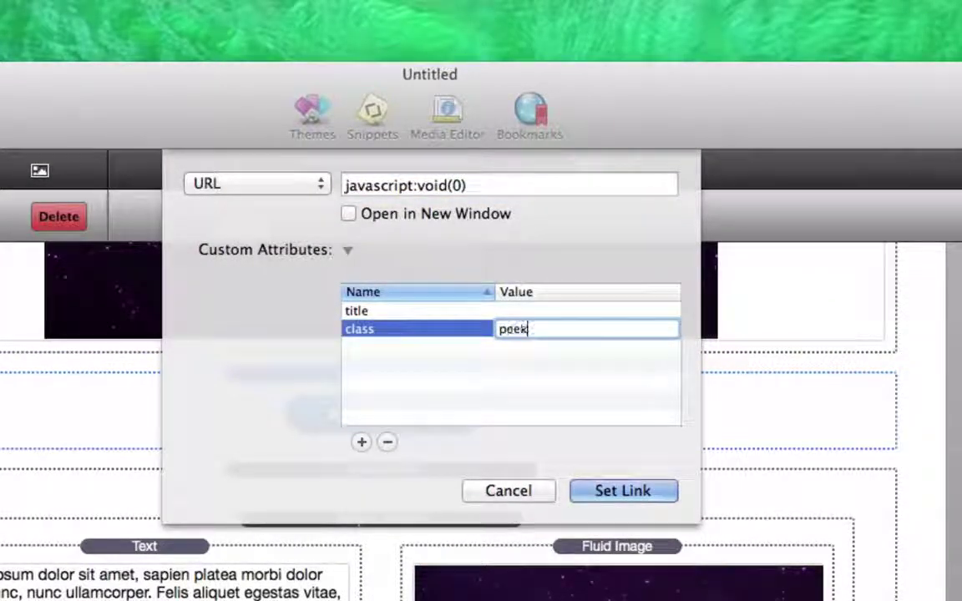
pyautogui.write('-a-n')
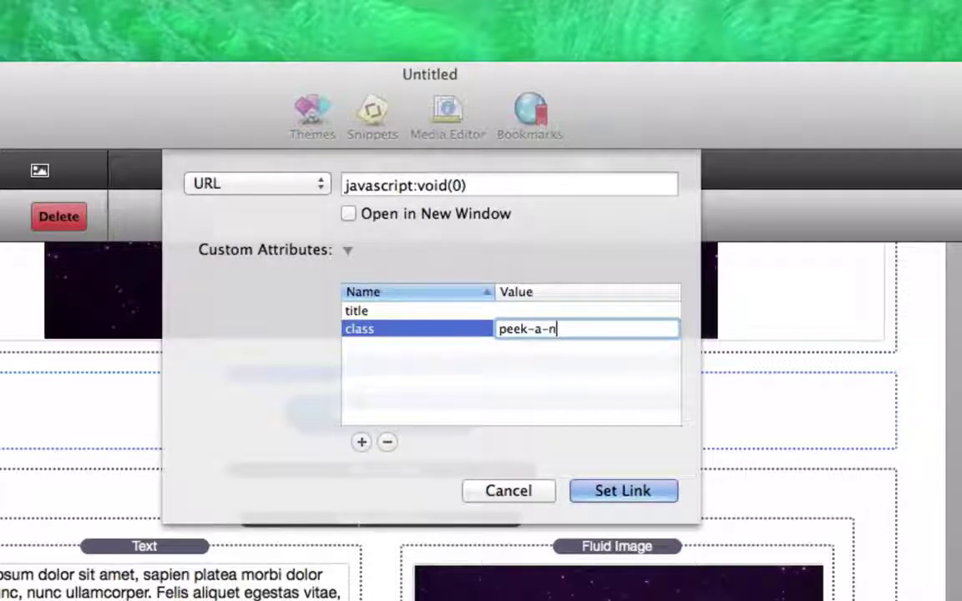
pyautogui.press('BackSpace')
pyautogui.write('boo')
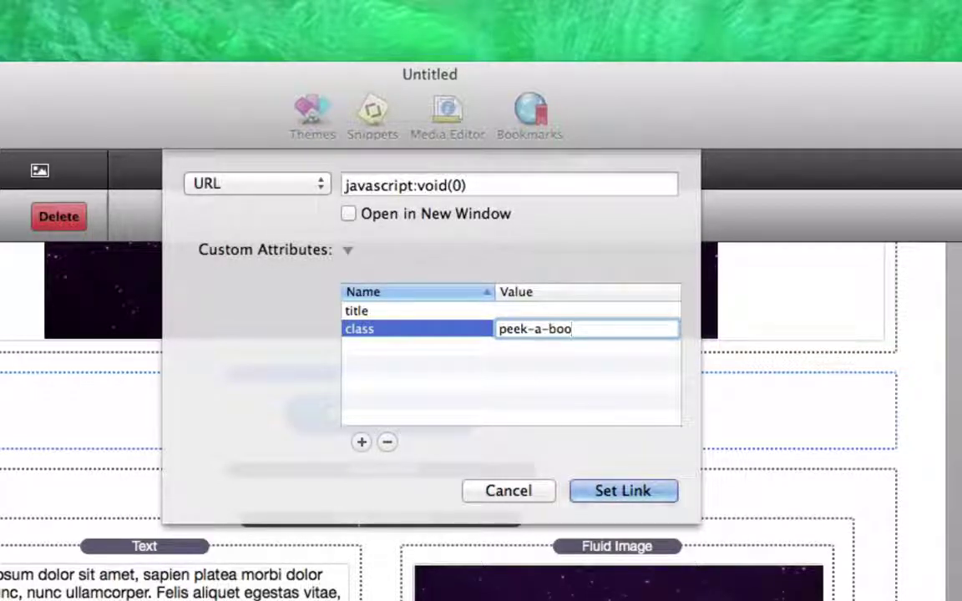
# - Add a second custom attribute named data-pab and apply the button's link settings
pyautogui.click(361, 442)
pyautogui.write('data-pab')
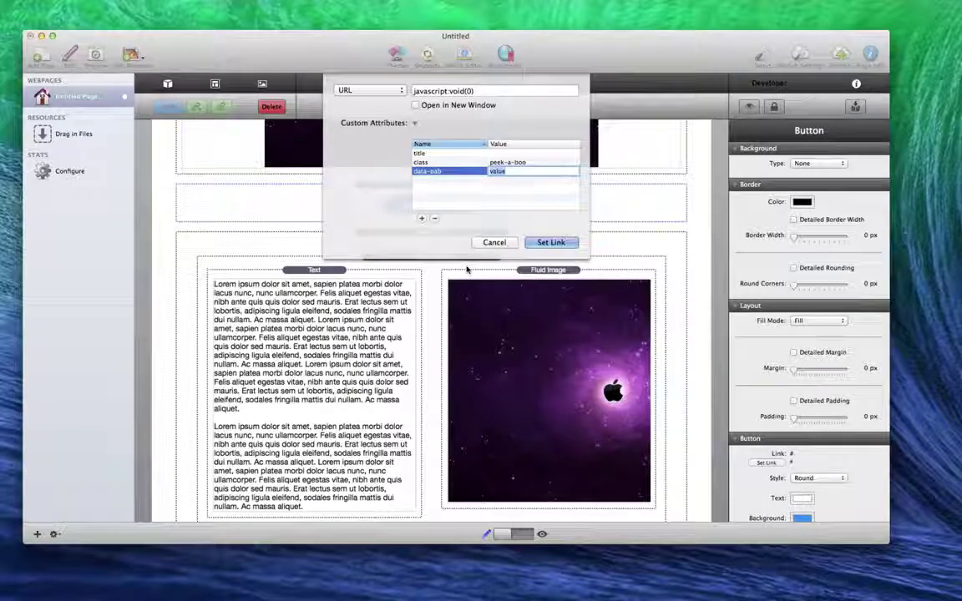
pyautogui.click(551, 242)
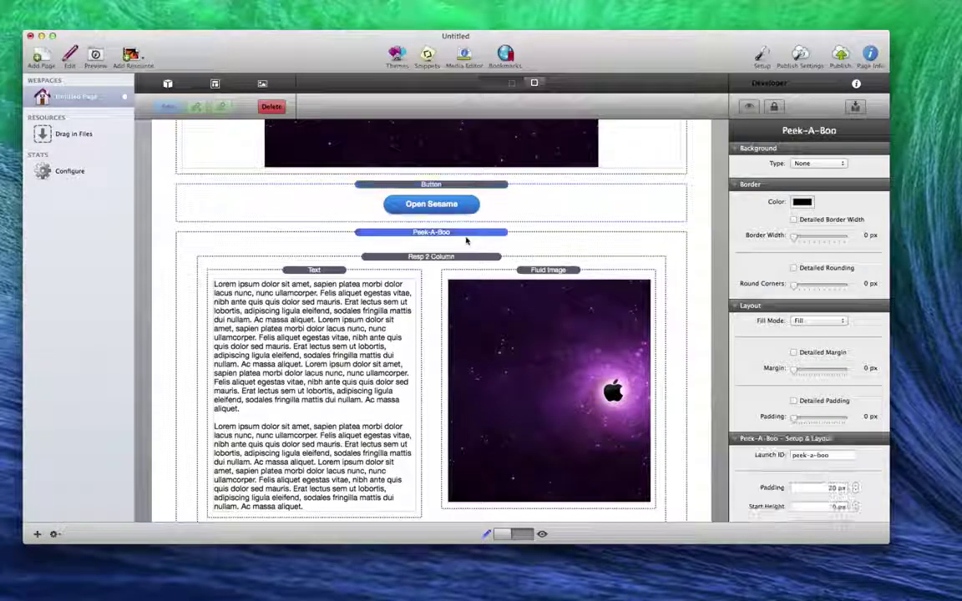
# - Copy the Launch ID of the Peek-A-Boo stack from its Setup & Layout settings
pyautogui.click(466, 242)
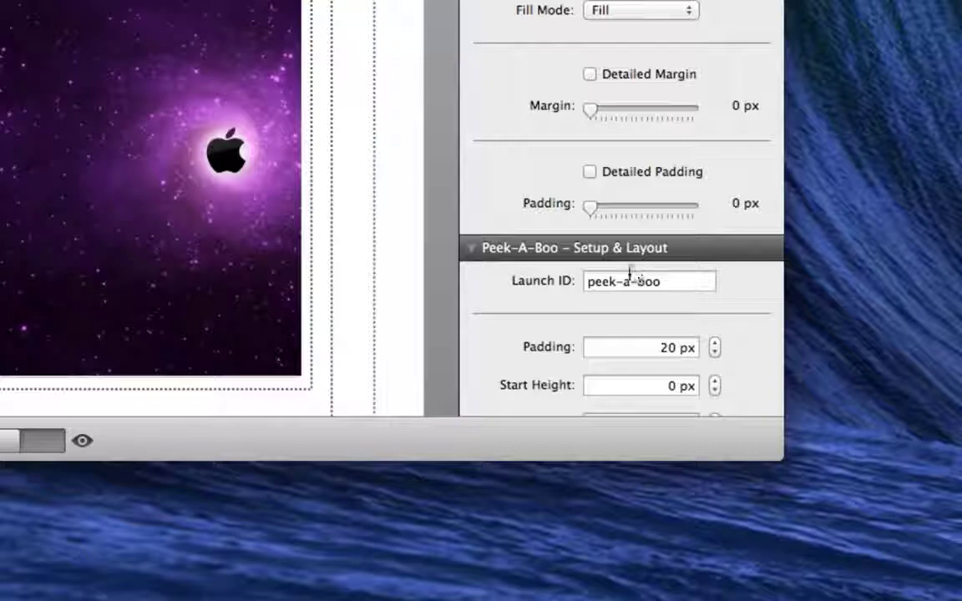
pyautogui.click(629, 277)
pyautogui.tripleClick(627, 279)
pyautogui.press('super+c')
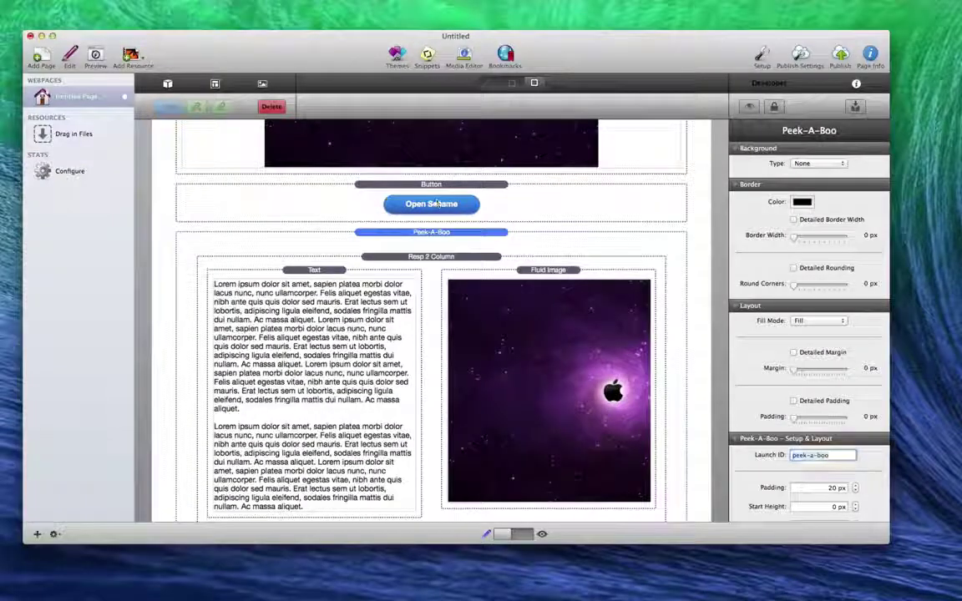
# - Reopen the Open Sesame button's link settings, paste peek-a-boo as the data-pab value, and apply the link
pyautogui.click(436, 203)
pyautogui.press('super+k')
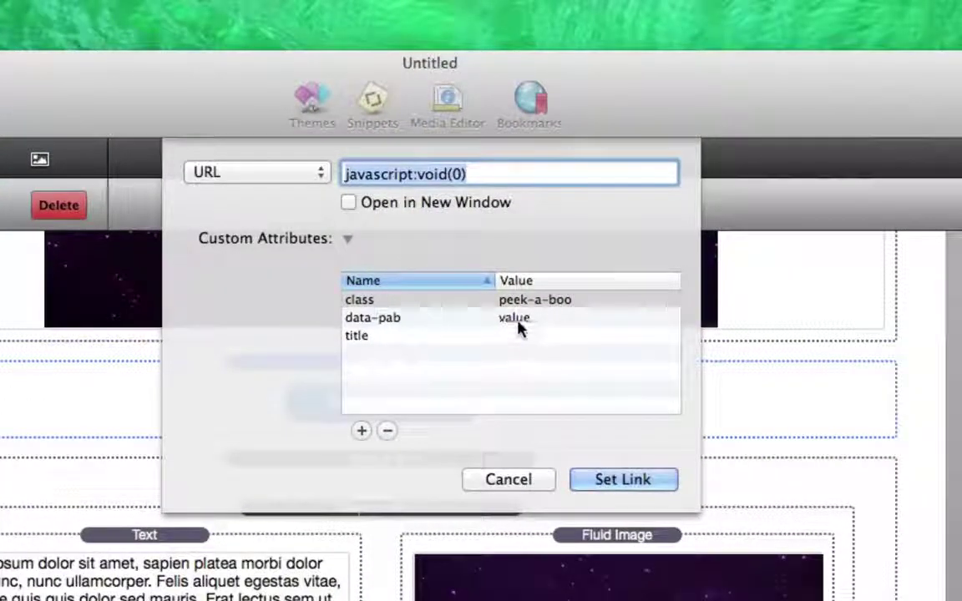
pyautogui.doubleClick(515, 310)
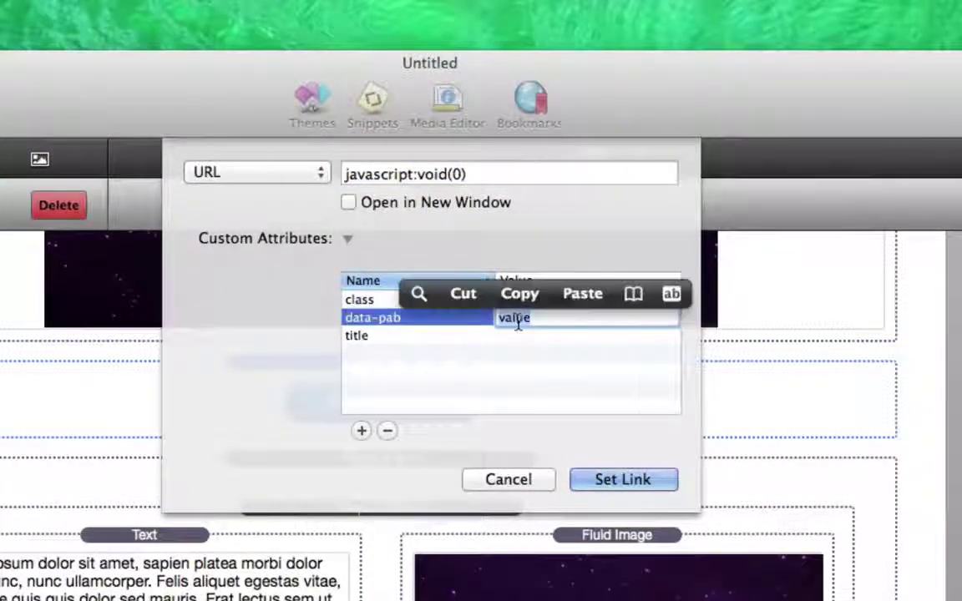
pyautogui.press('super+v')
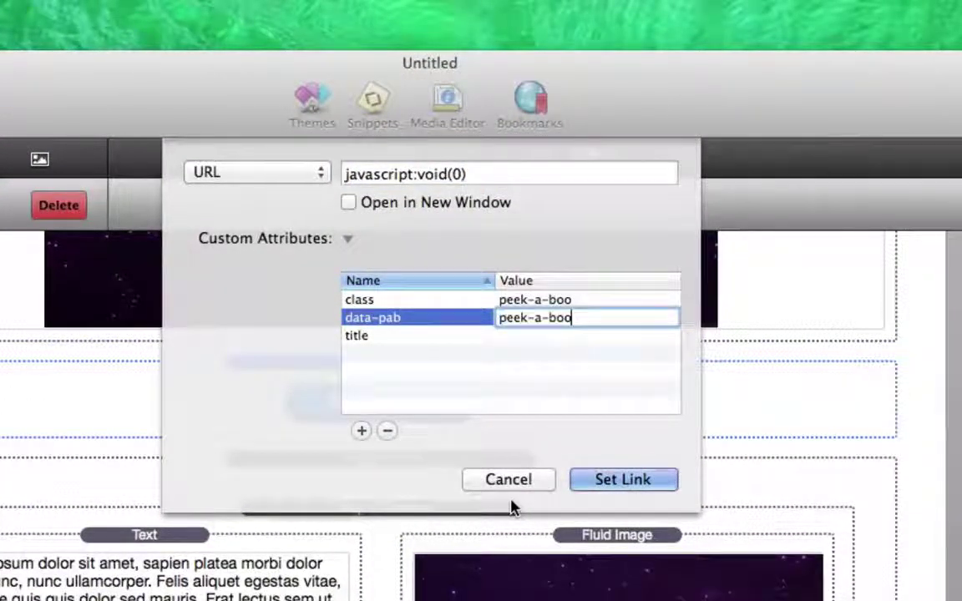
pyautogui.click(622, 479)
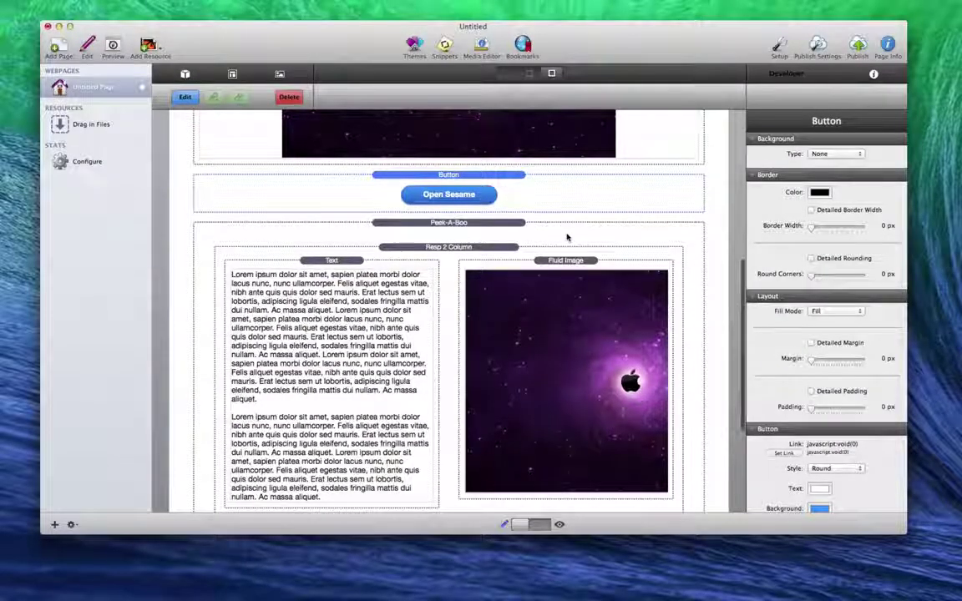
# - Preview the page, test opening and closing the hidden content with the relinked Open Sesame button, and return to editing
pyautogui.press('super+r')
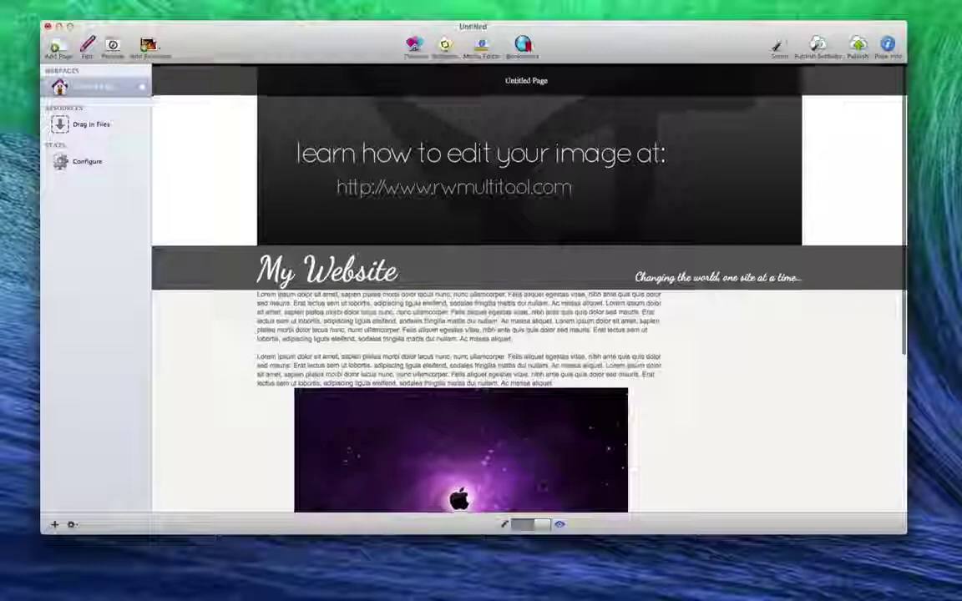
pyautogui.scroll(-5, 452, 425)
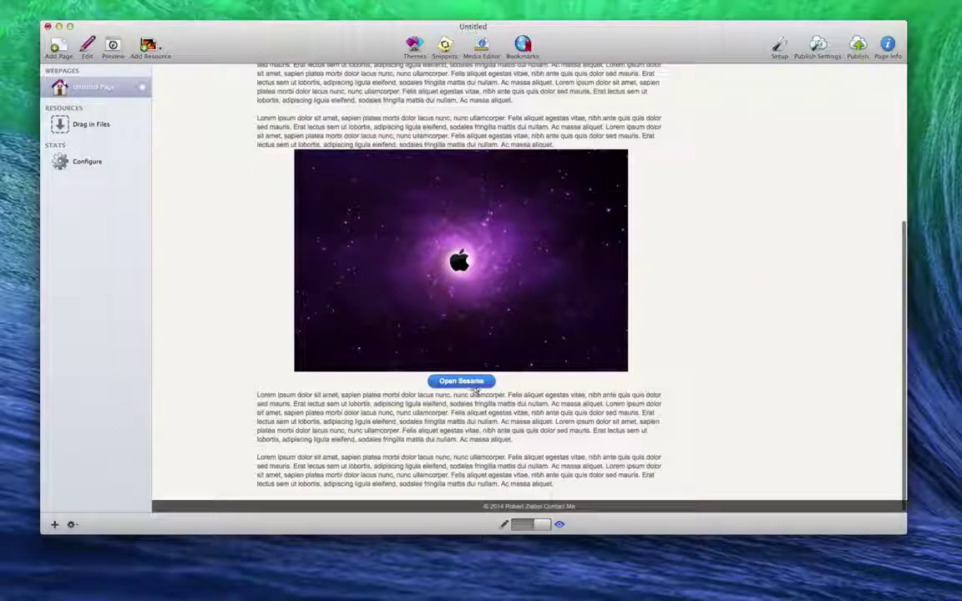
pyautogui.click(462, 382)
pyautogui.scroll(-4, 470, 384)
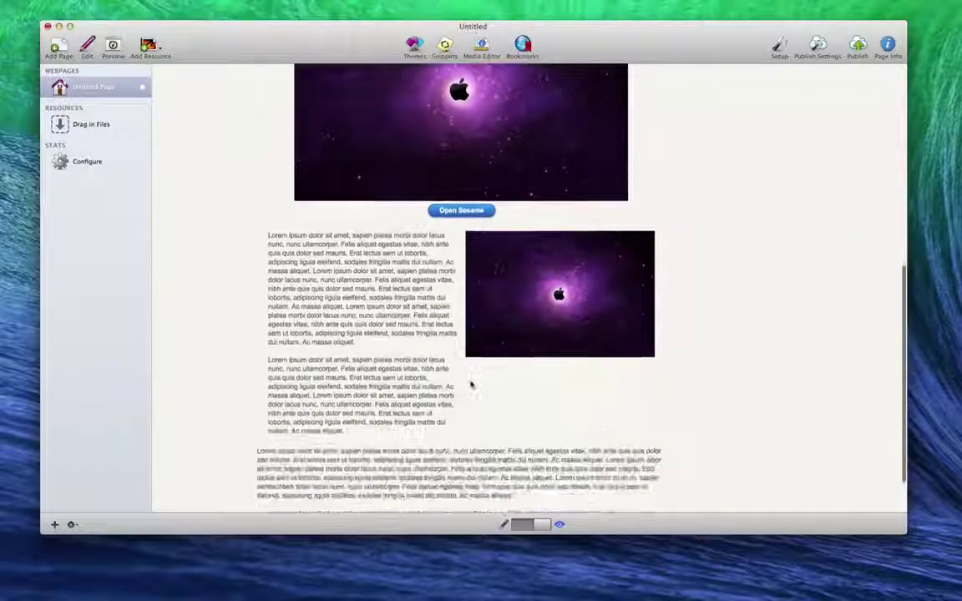
pyautogui.click(465, 182)
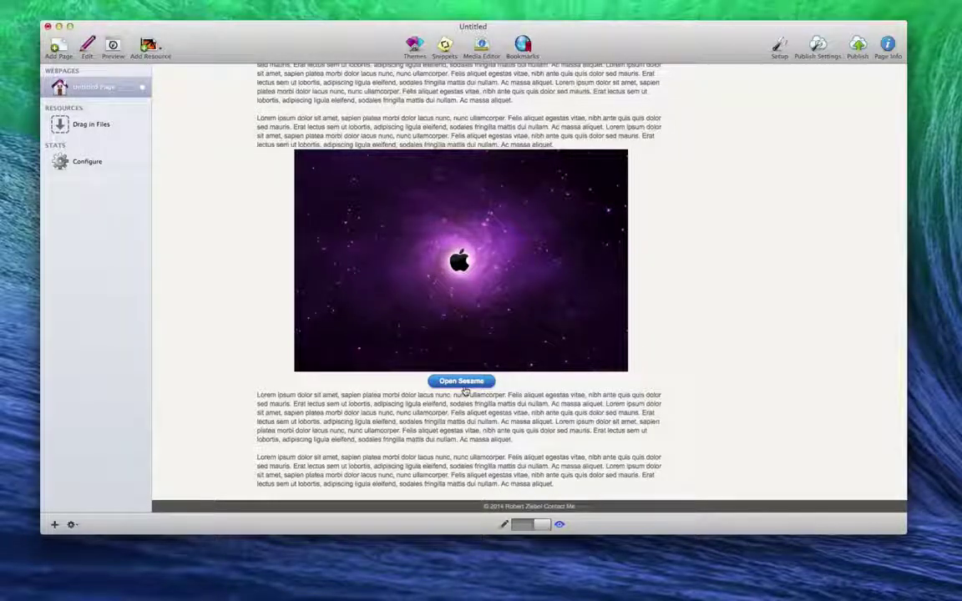
pyautogui.doubleClick(465, 388)
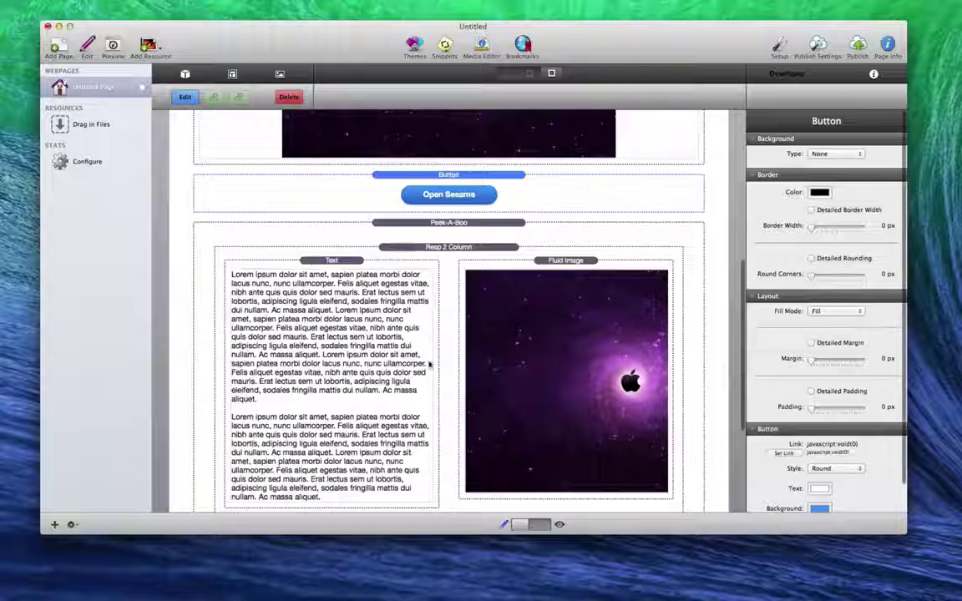
# - Start a link on the word morbi in the last Text stack's second paragraph, with javascript: void(0) as its URL
pyautogui.scroll(-5, 430, 365)
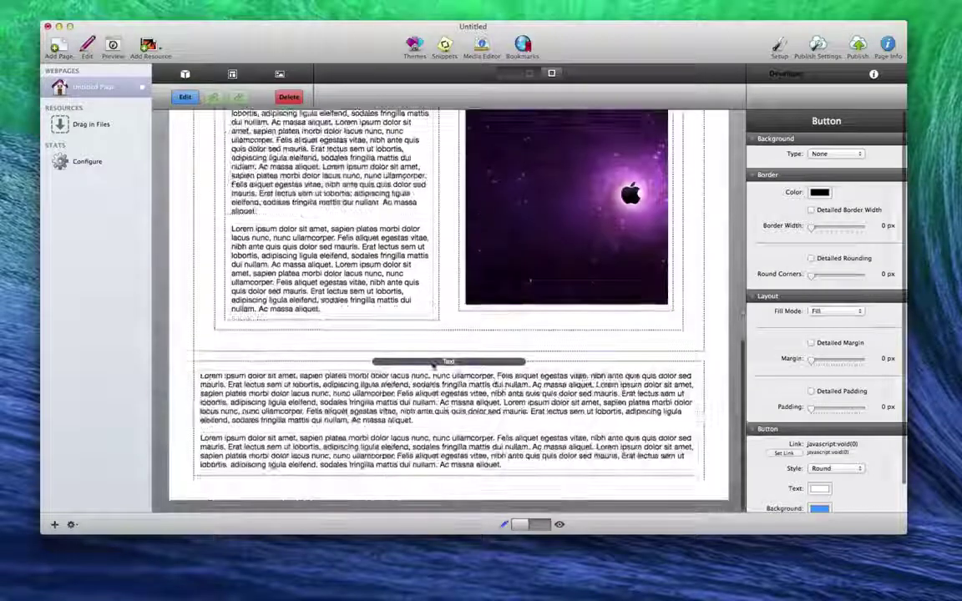
pyautogui.click(330, 441)
pyautogui.doubleClick(330, 441)
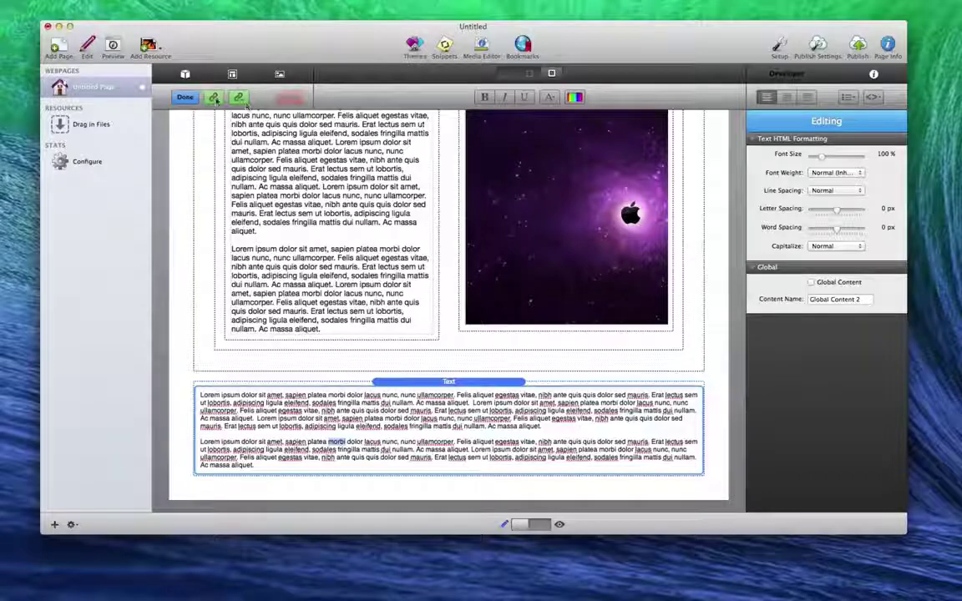
pyautogui.click(214, 97)
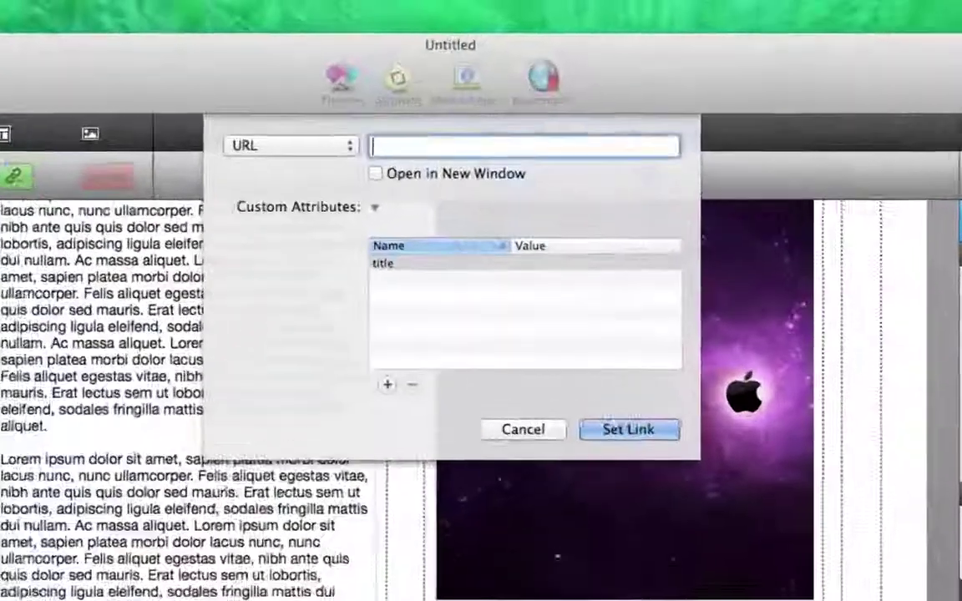
pyautogui.write('javascript')
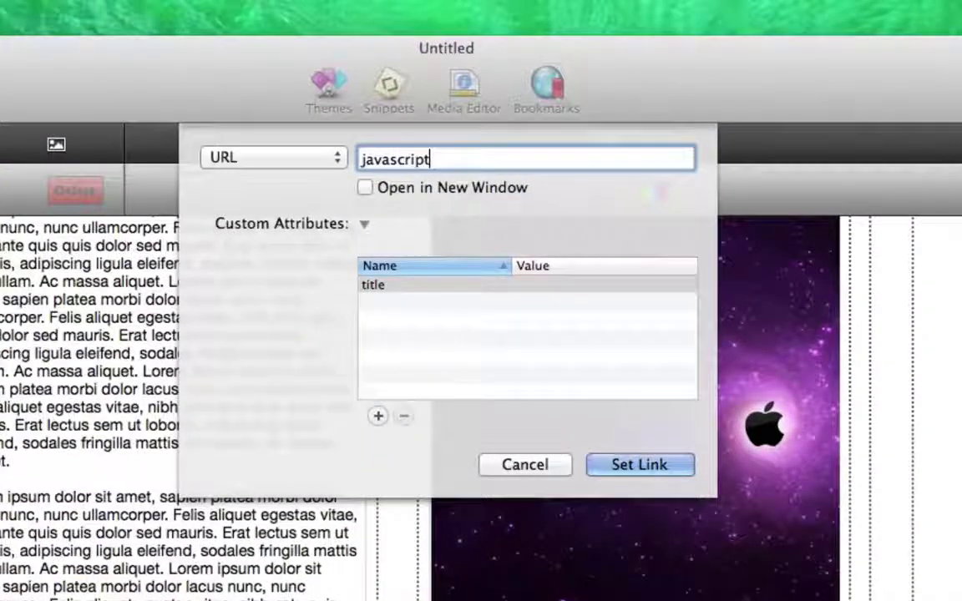
pyautogui.write(': void(0')
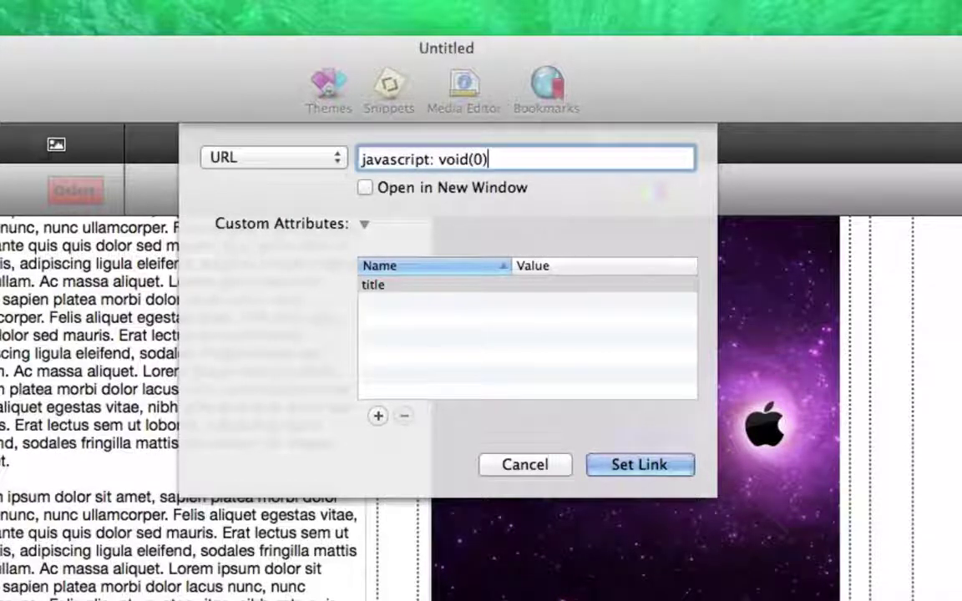
# - Add a custom attribute named class with the value peek-a-boo to the text link
pyautogui.click(380, 417)
pyautogui.write('class')
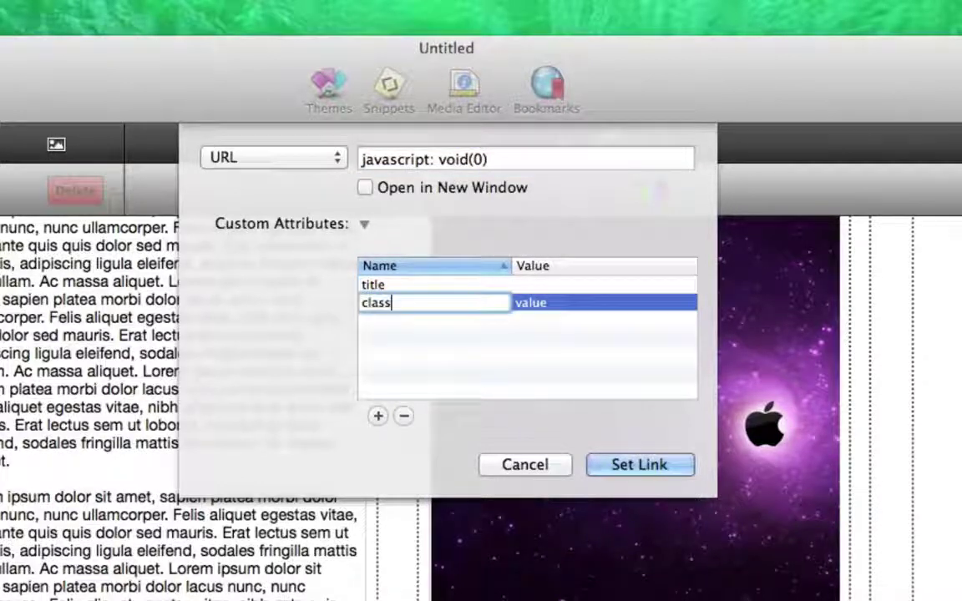
pyautogui.press('Tab')
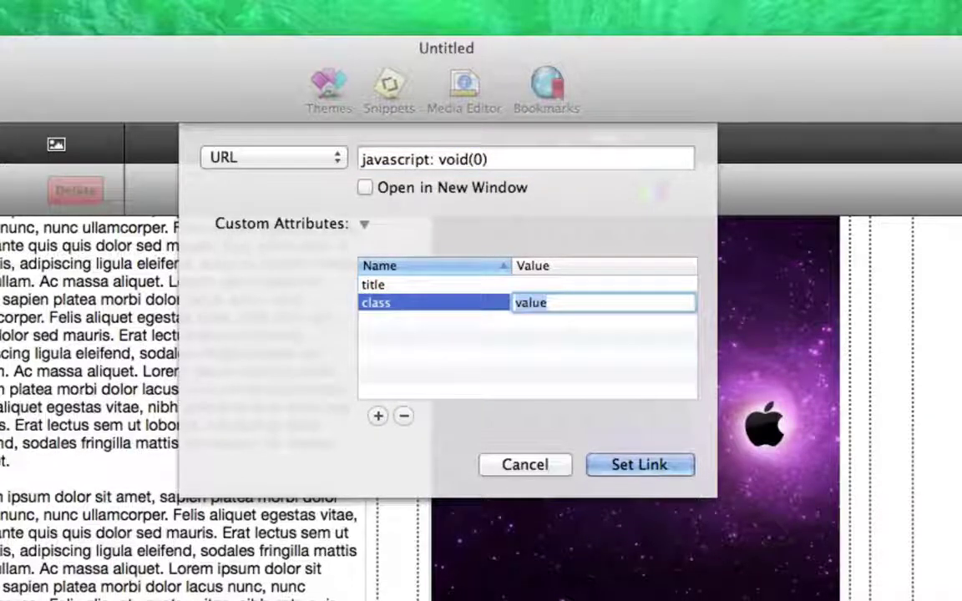
pyautogui.write('peek-a-boo')
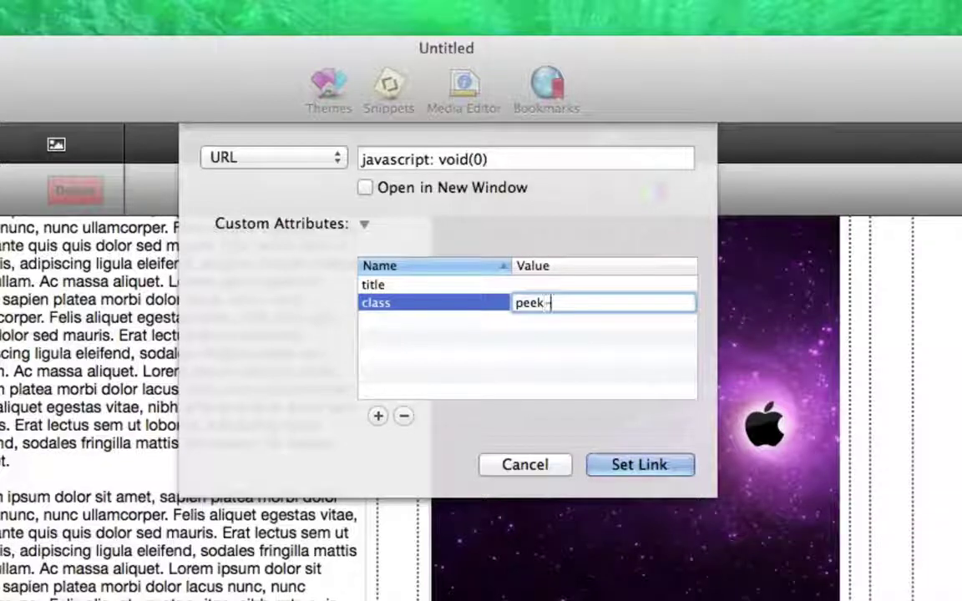
pyautogui.press('Return')
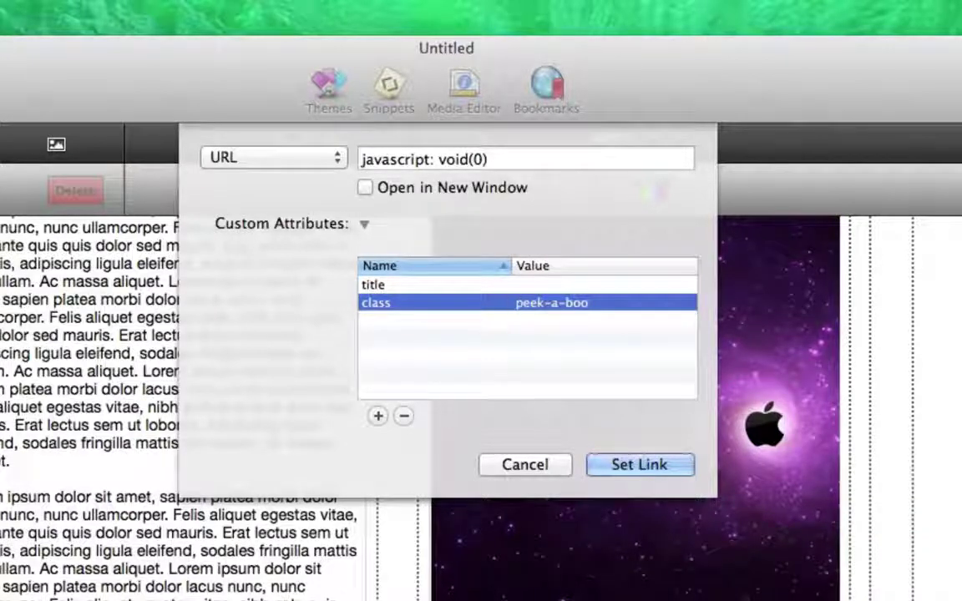
# - Add a second custom attribute named data-pab with the value peek-a-boo and apply the text link
pyautogui.click(379, 418)
pyautogui.write('da')
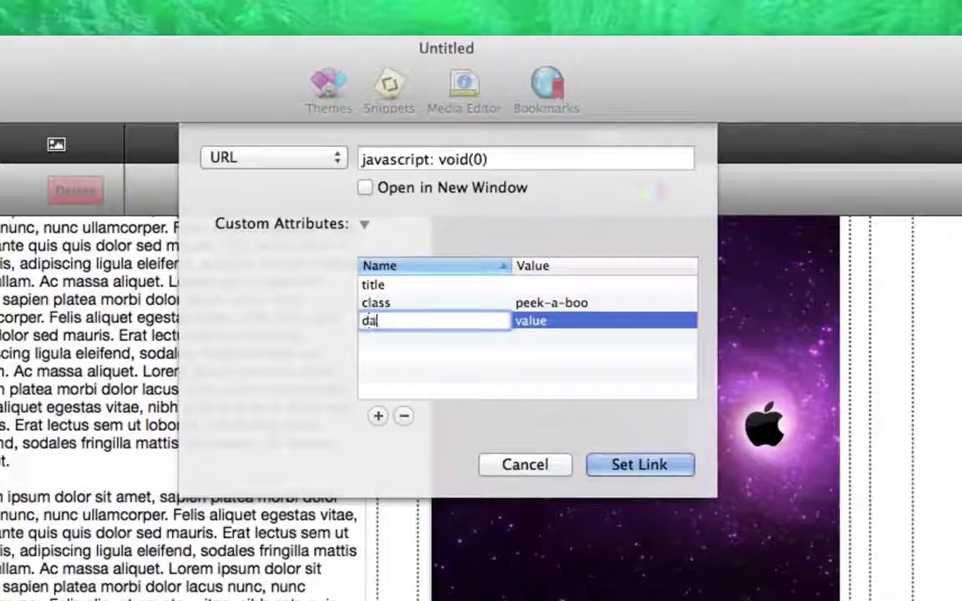
pyautogui.write('ta-pab')
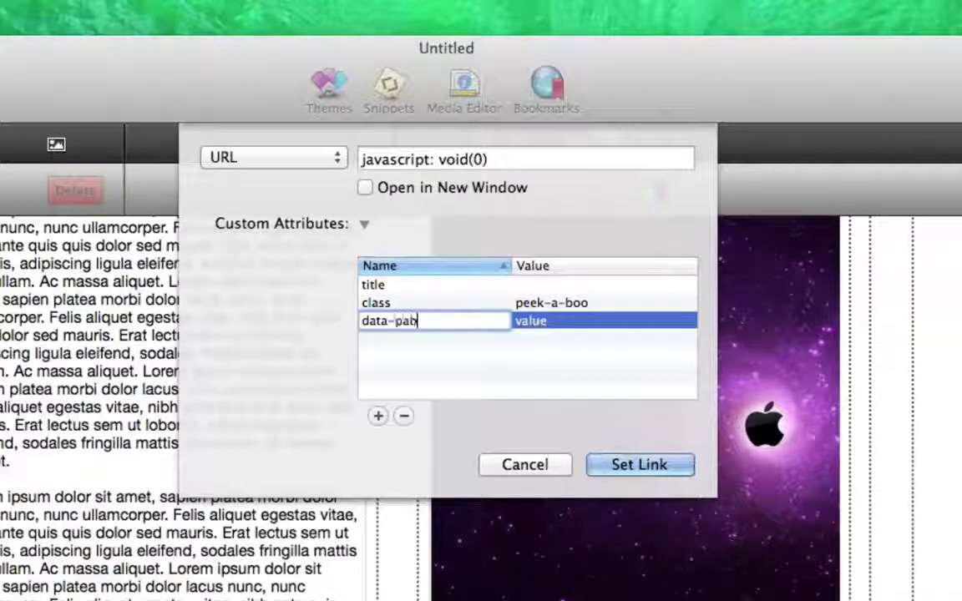
pyautogui.press('Tab')
pyautogui.write('peek')
pyautogui.press('BackSpace')
pyautogui.press('BackSpace')
pyautogui.press('BackSpace')
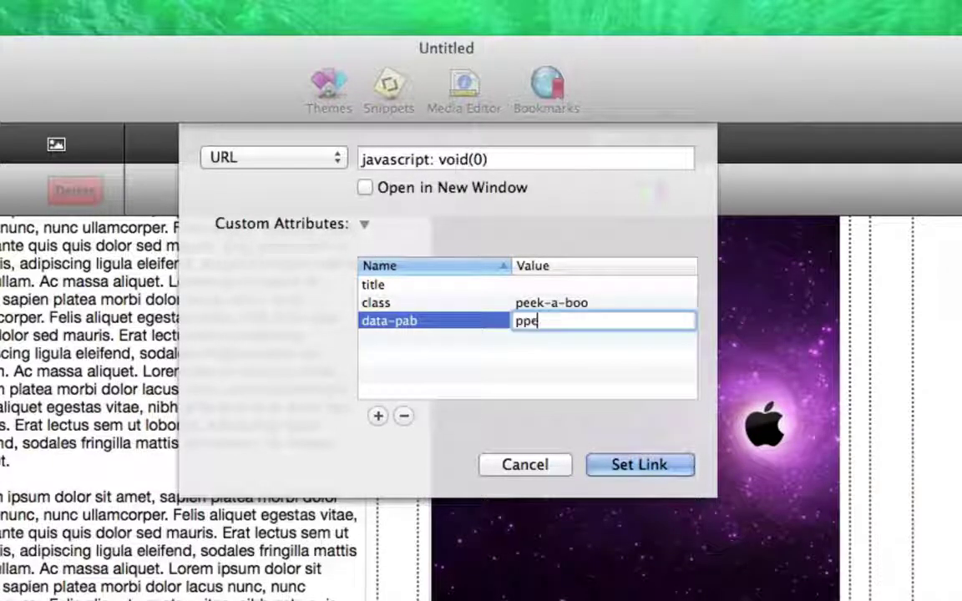
pyautogui.write('eek-a-boo')
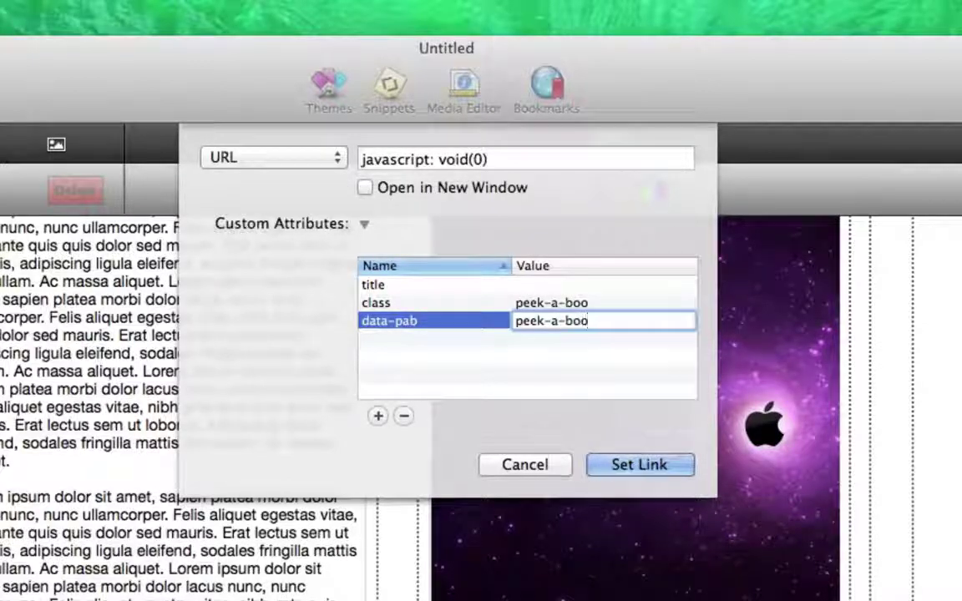
pyautogui.press('Return')
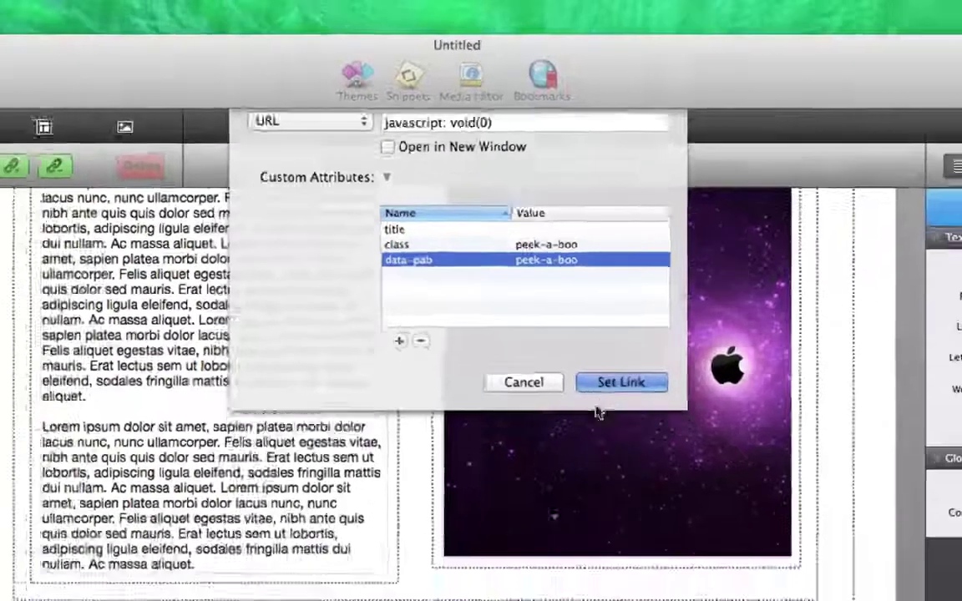
pyautogui.click(623, 464)
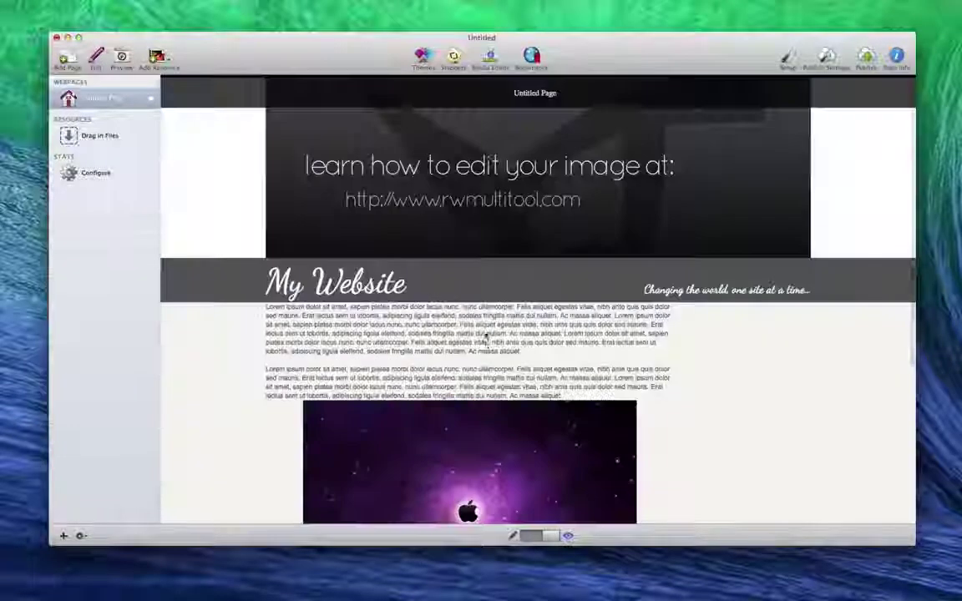
# - Preview the page and test toggling the hidden content with the Open Sesame button and the morbi text link
pyautogui.scroll(-8, 491, 341)
pyautogui.click(483, 390)
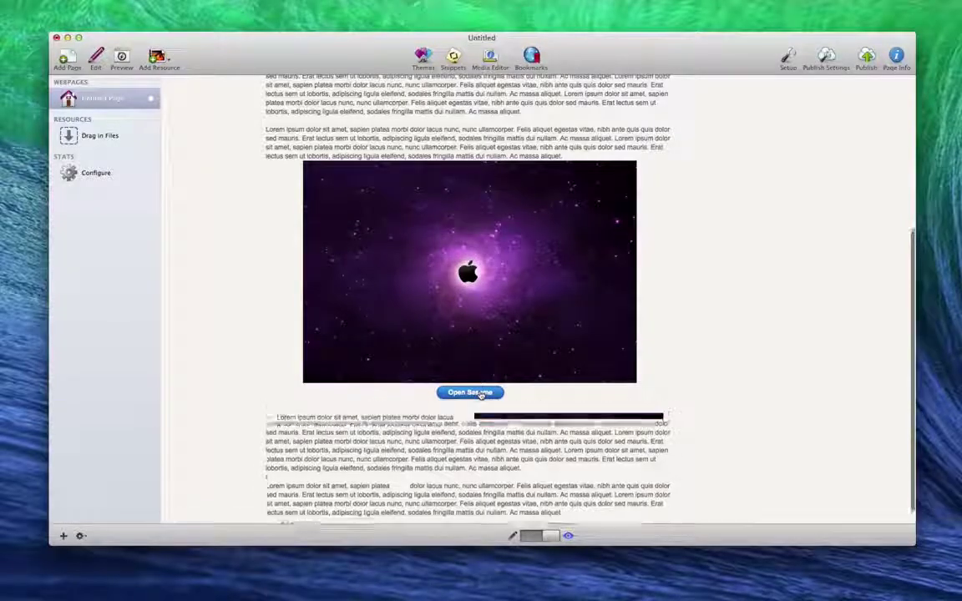
pyautogui.click(482, 394)
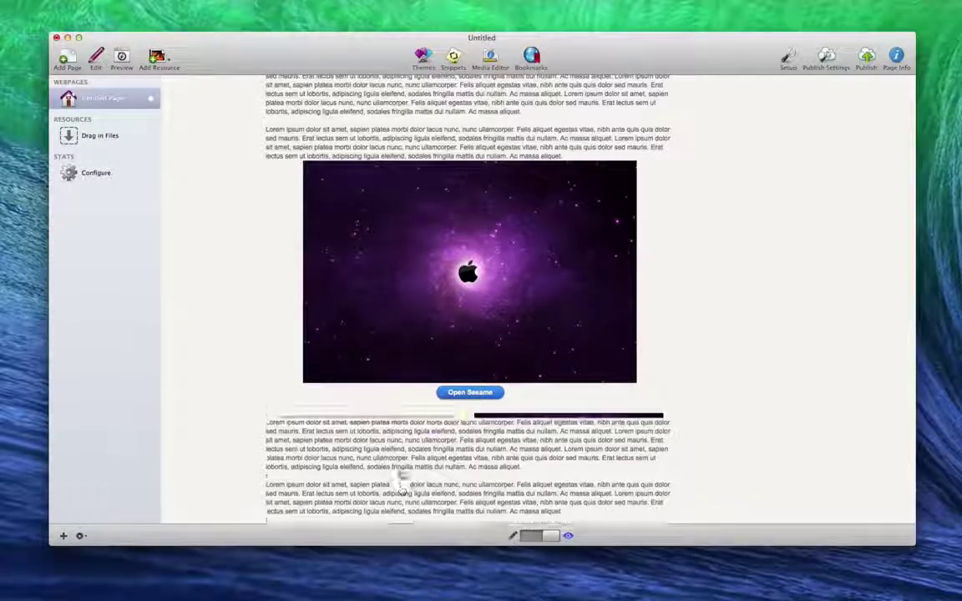
pyautogui.scroll(-5, 401, 493)
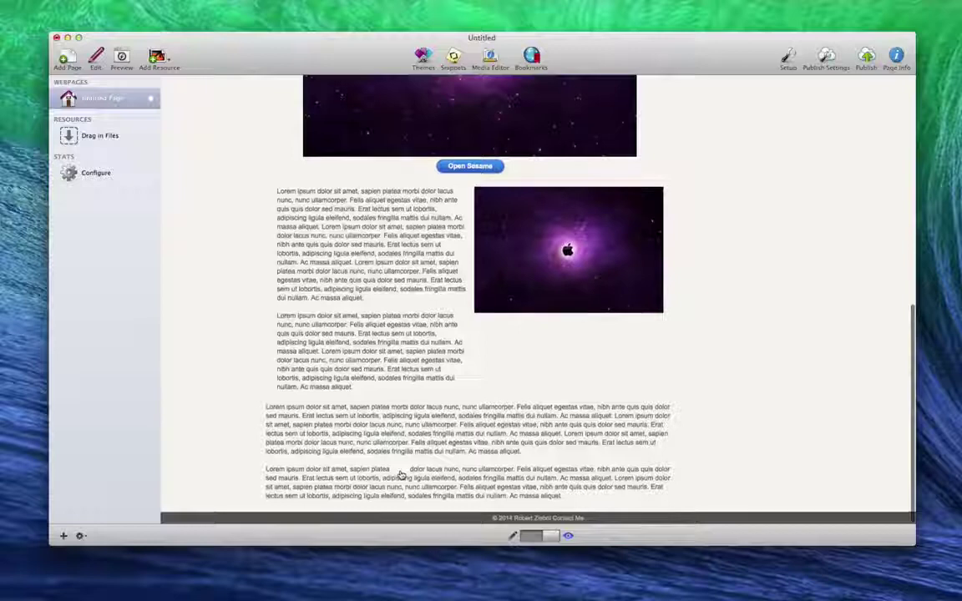